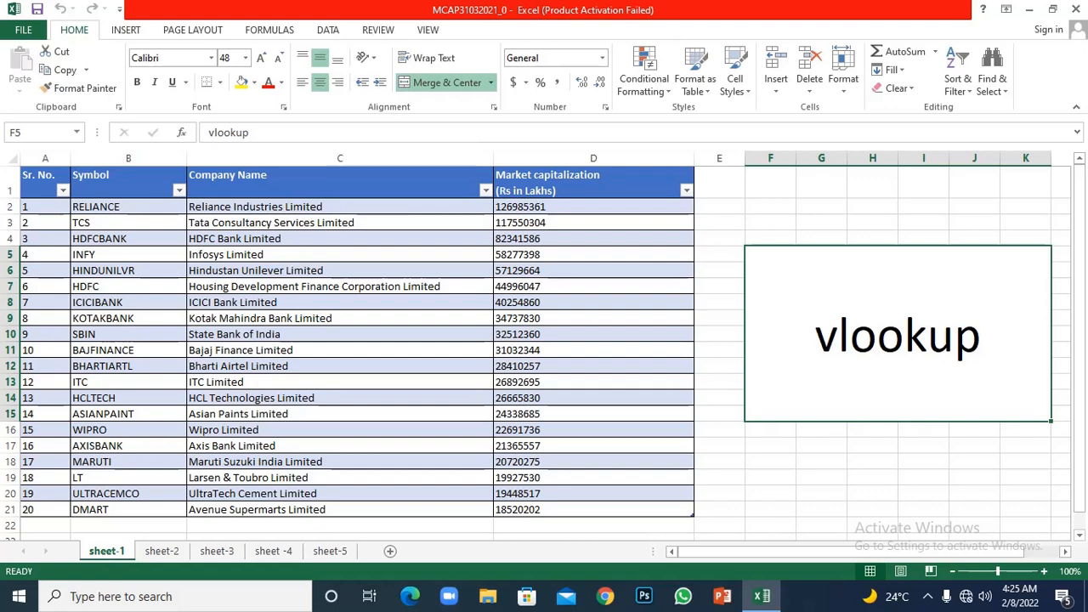
- Compare the filled company table on sheet-1 with the empty Company Name and Market capitalization columns on sheet-2
{"action": "left_click", "coordinate": [161, 551]}
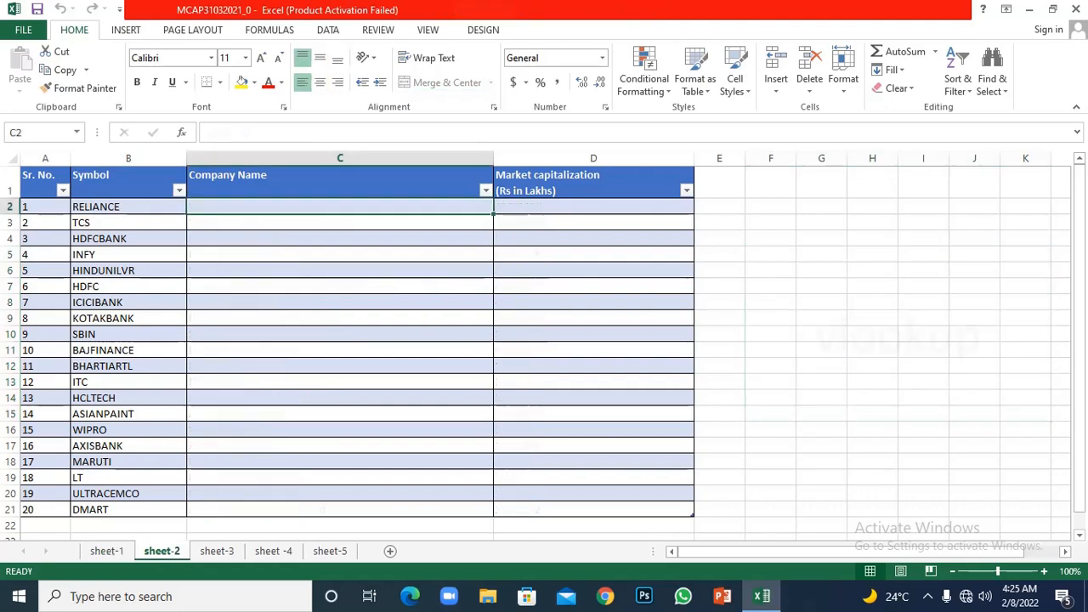
{"action": "left_click", "coordinate": [106, 551]}
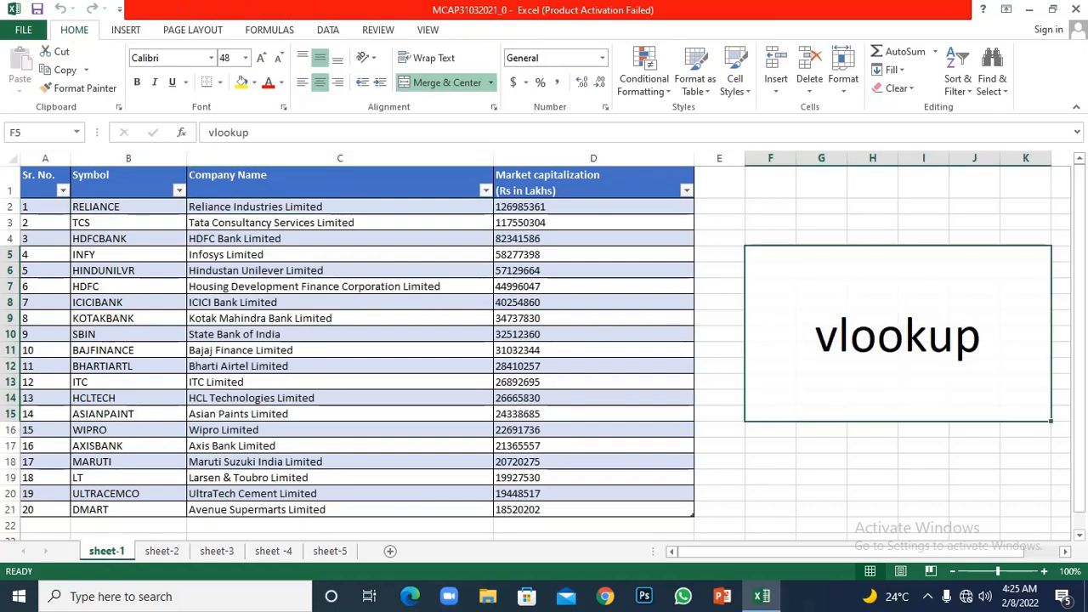
{"action": "left_click", "coordinate": [162, 550]}
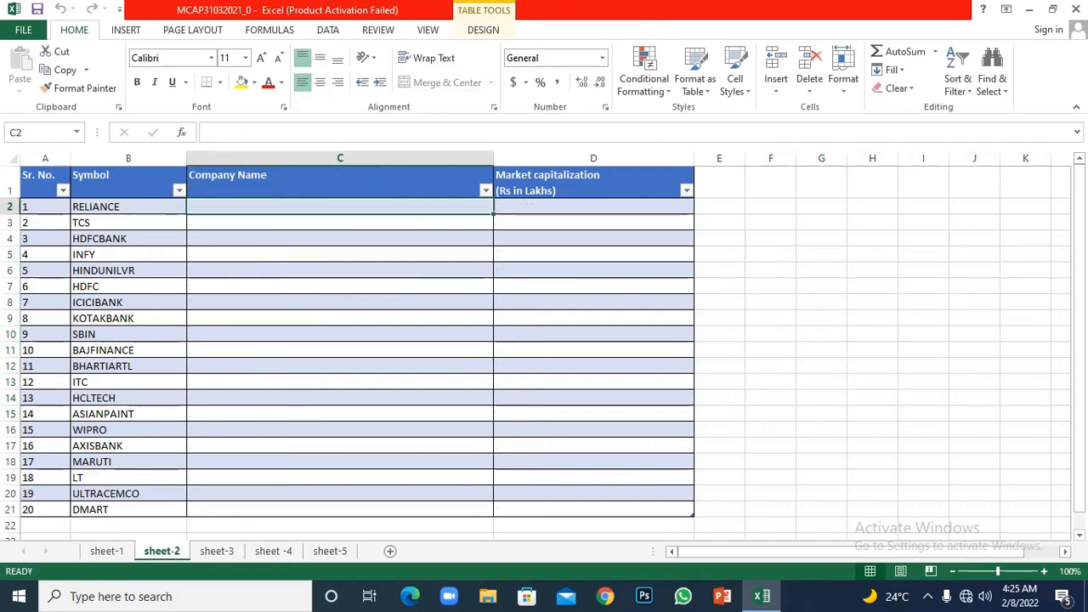
{"action": "left_click", "coordinate": [106, 551]}
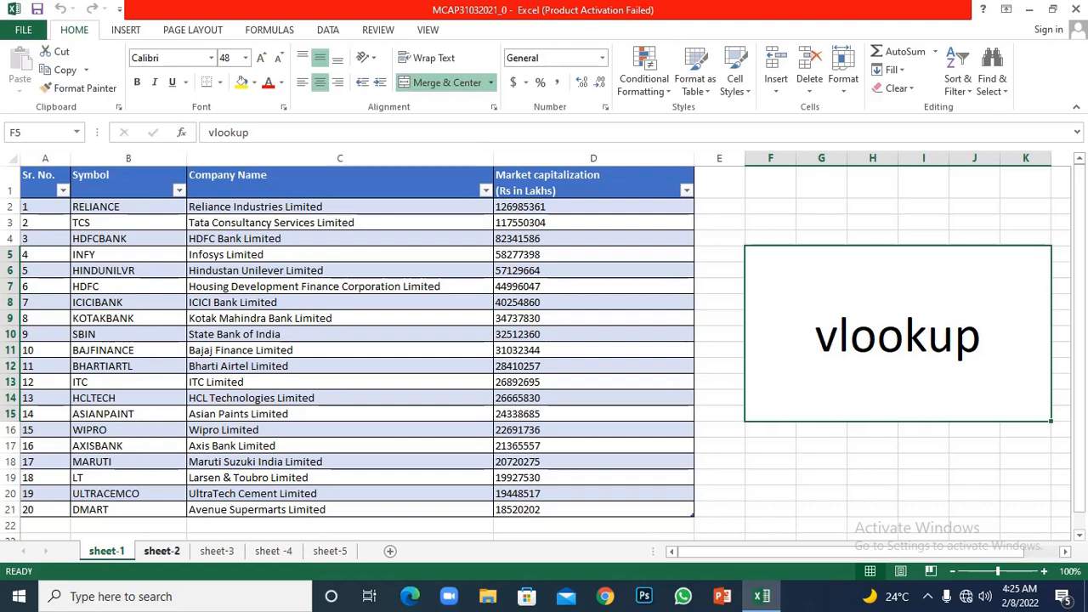
{"action": "left_click", "coordinate": [161, 551]}
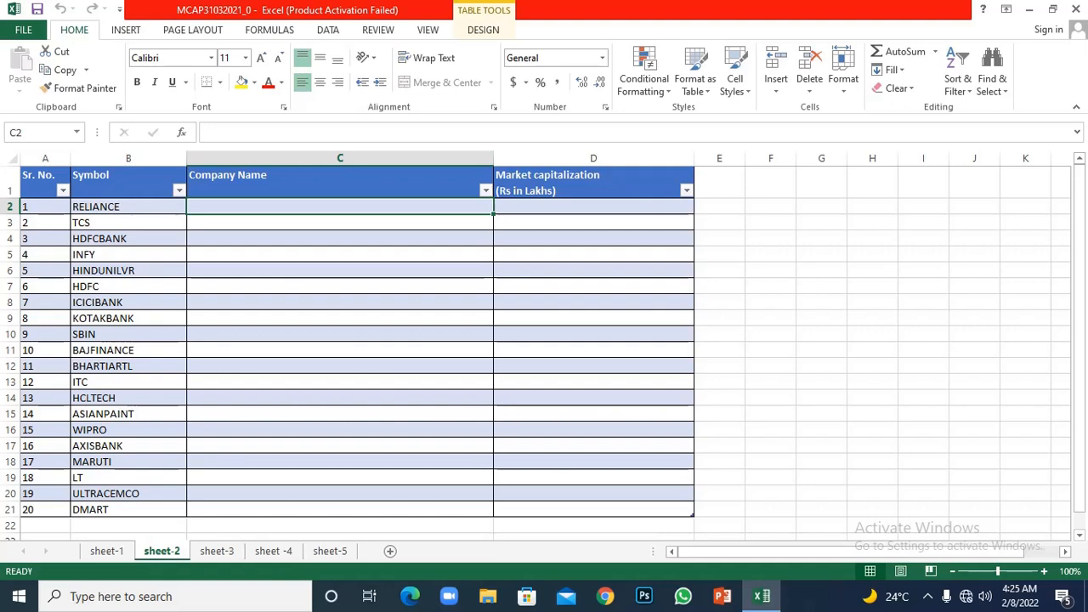
{"action": "left_click", "coordinate": [340, 350]}
{"action": "left_click", "coordinate": [128, 334]}
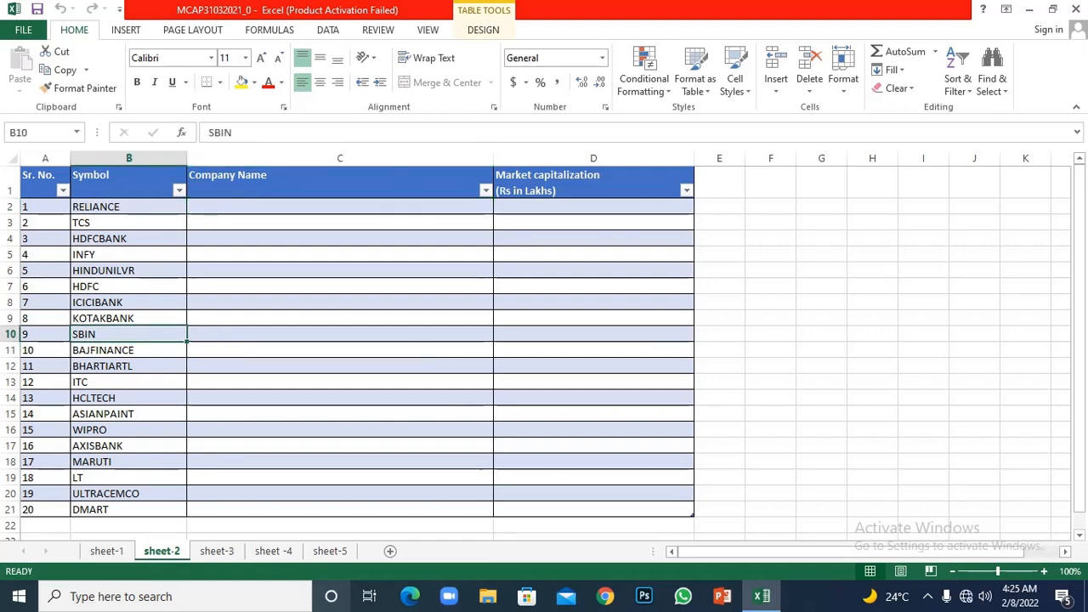
{"action": "left_click", "coordinate": [273, 551]}
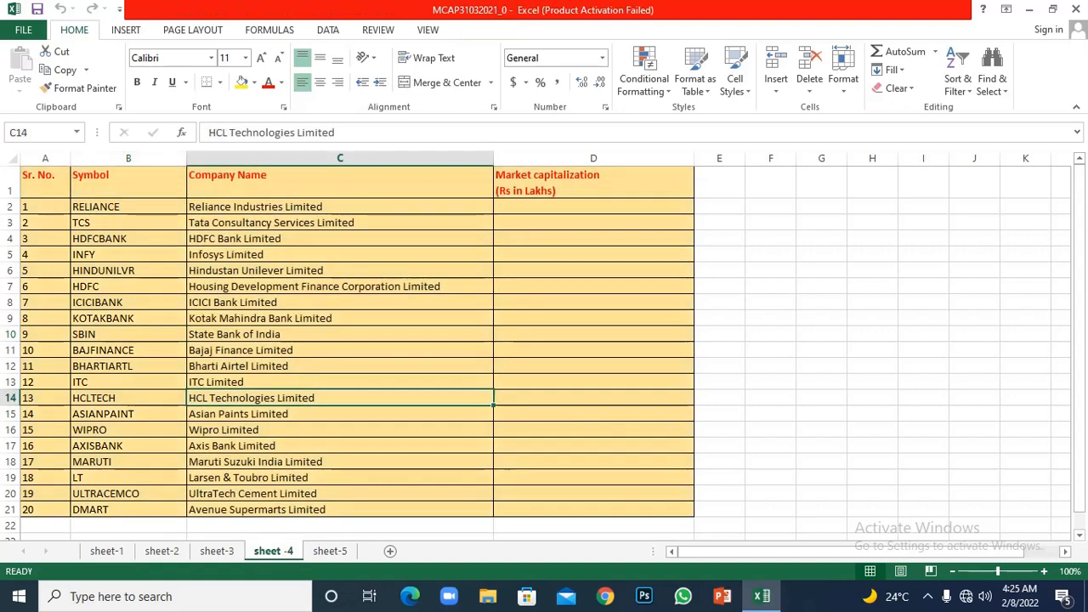
{"action": "left_click", "coordinate": [340, 302]}
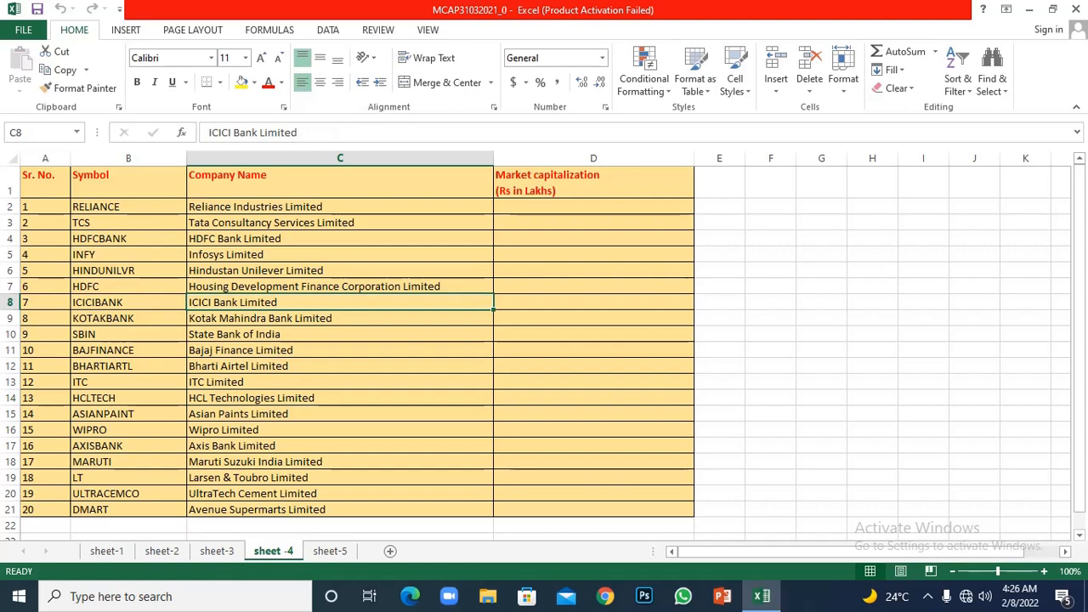
{"action": "key", "text": "ctrl+t"}
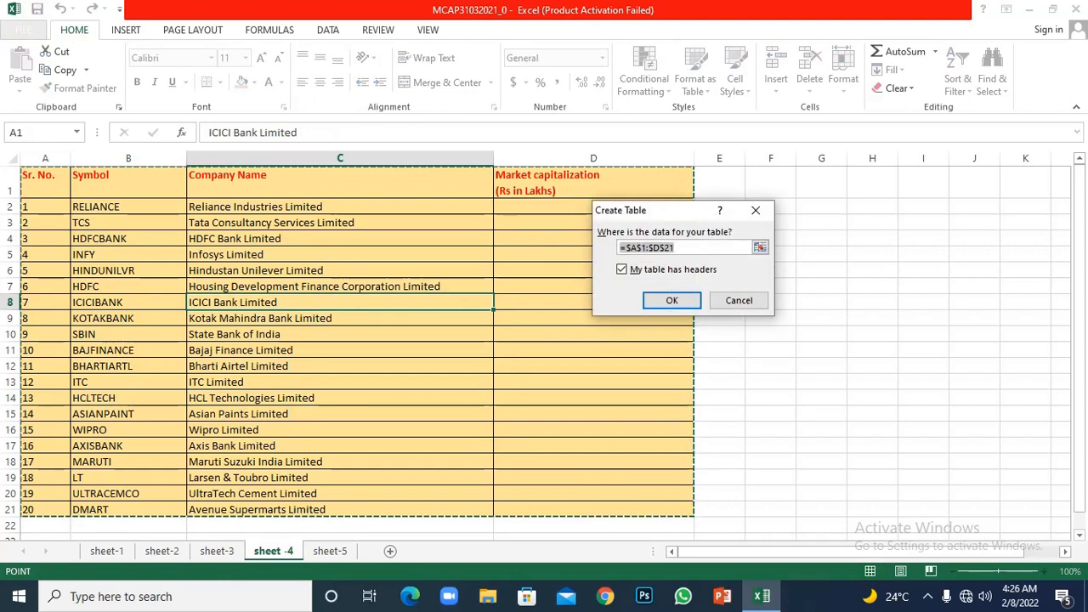
{"action": "key", "text": "Escape"}
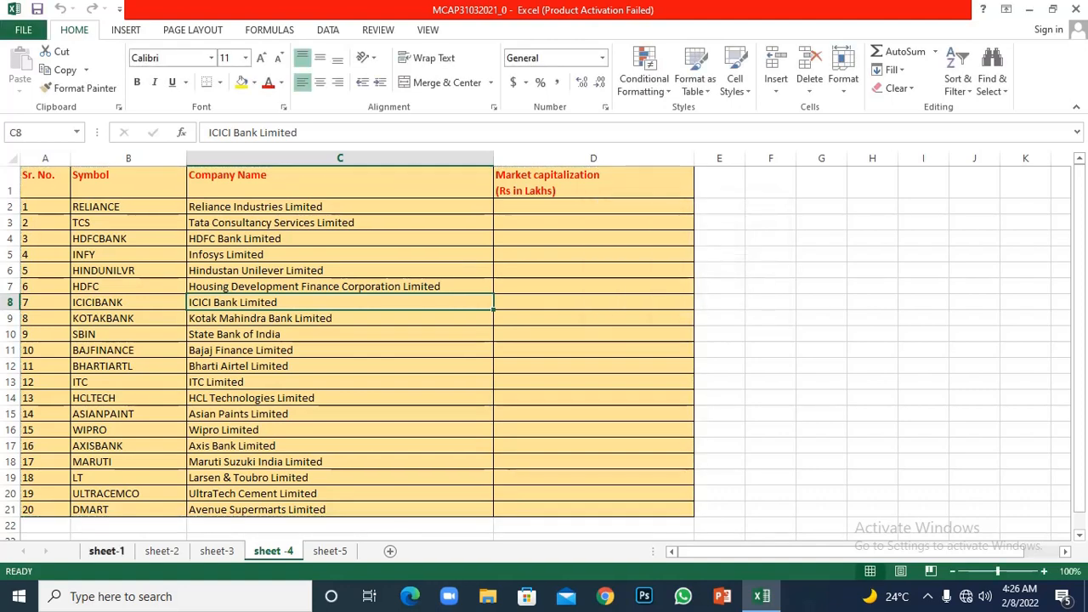
- Examine the Symbol, Company Name and Market capitalization data in the source table on sheet-1
{"action": "left_click", "coordinate": [107, 551]}
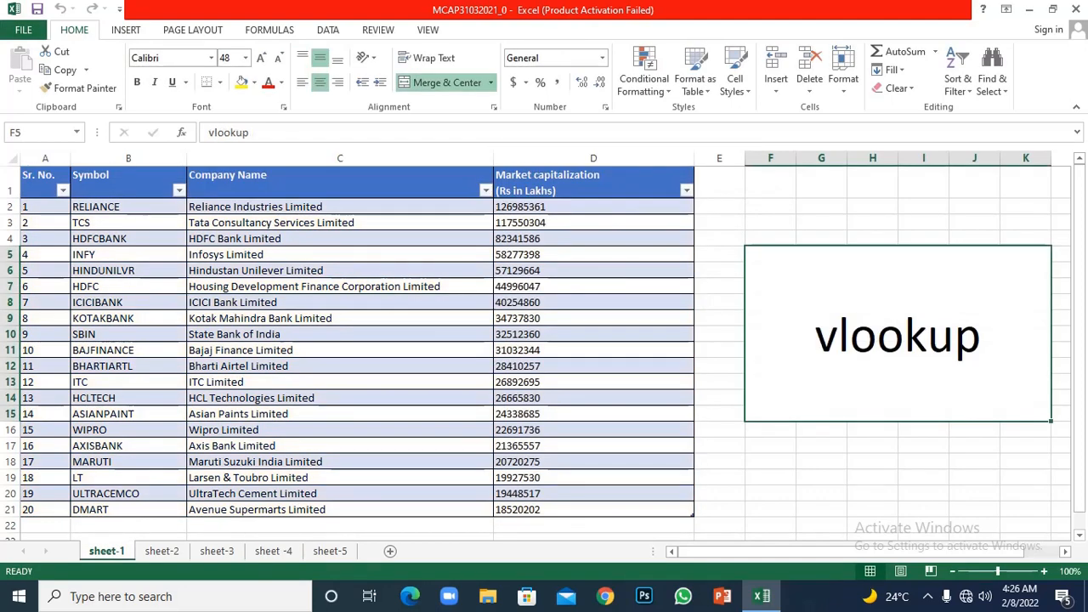
{"action": "left_click_drag", "start_coordinate": [102, 206], "coordinate": [102, 509]}
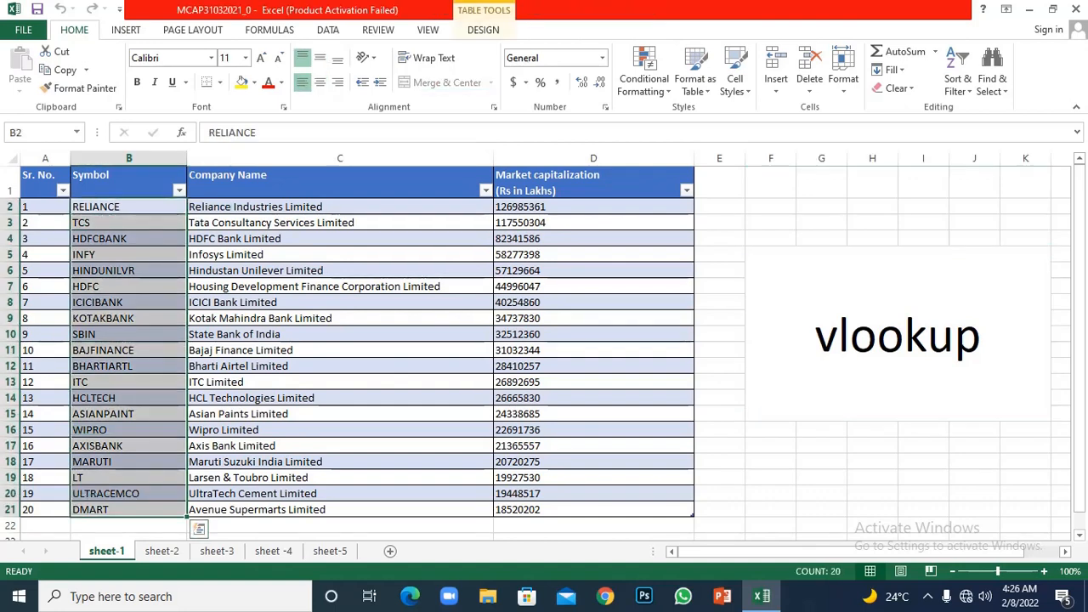
{"action": "left_click_drag", "start_coordinate": [255, 206], "coordinate": [255, 509]}
{"action": "left_click", "coordinate": [594, 318]}
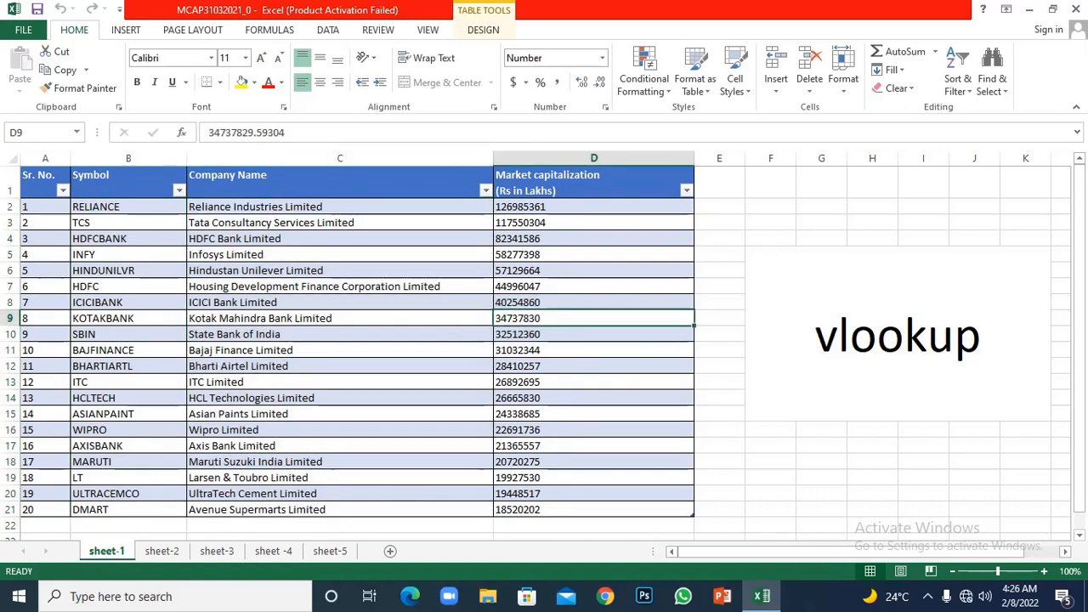
{"action": "left_click_drag", "start_coordinate": [593, 206], "coordinate": [593, 509]}
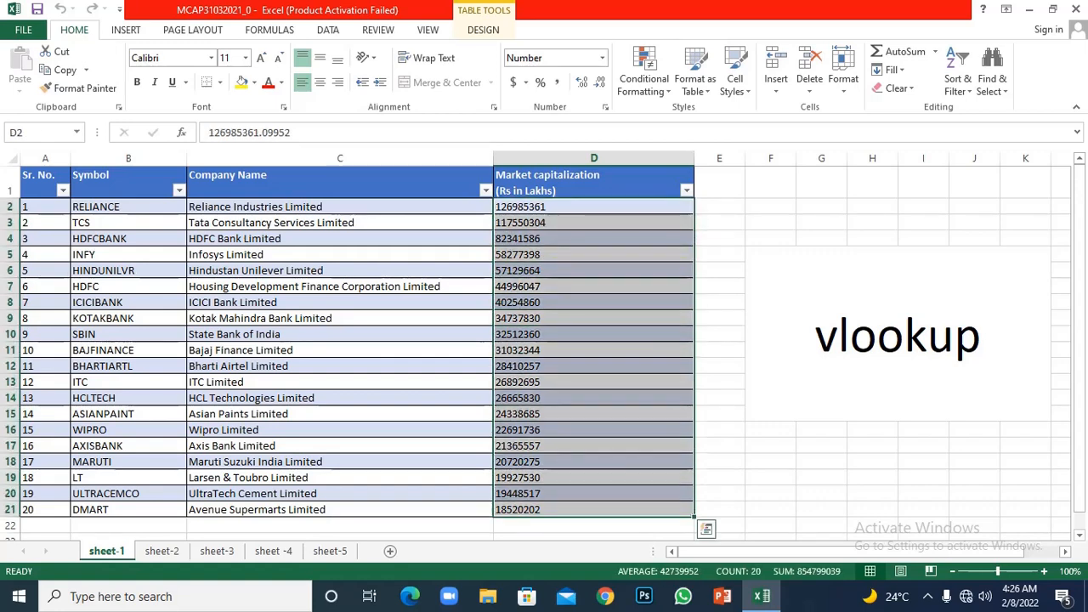
{"action": "left_click", "coordinate": [340, 445]}
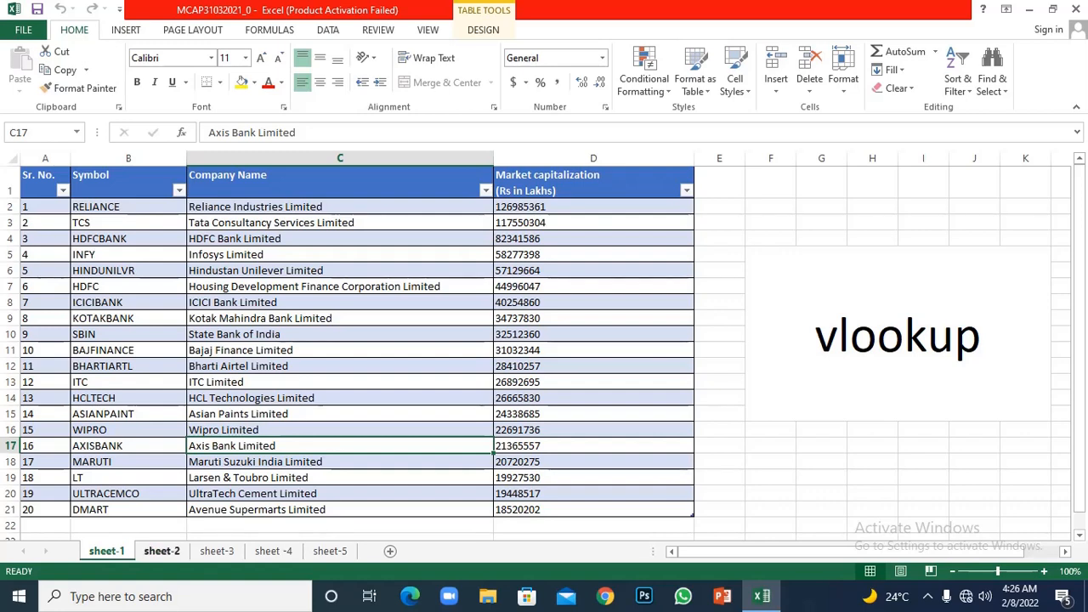
- Compare the symbols in column B of sheet-2 with those in column B of sheet-1
{"action": "left_click", "coordinate": [162, 550]}
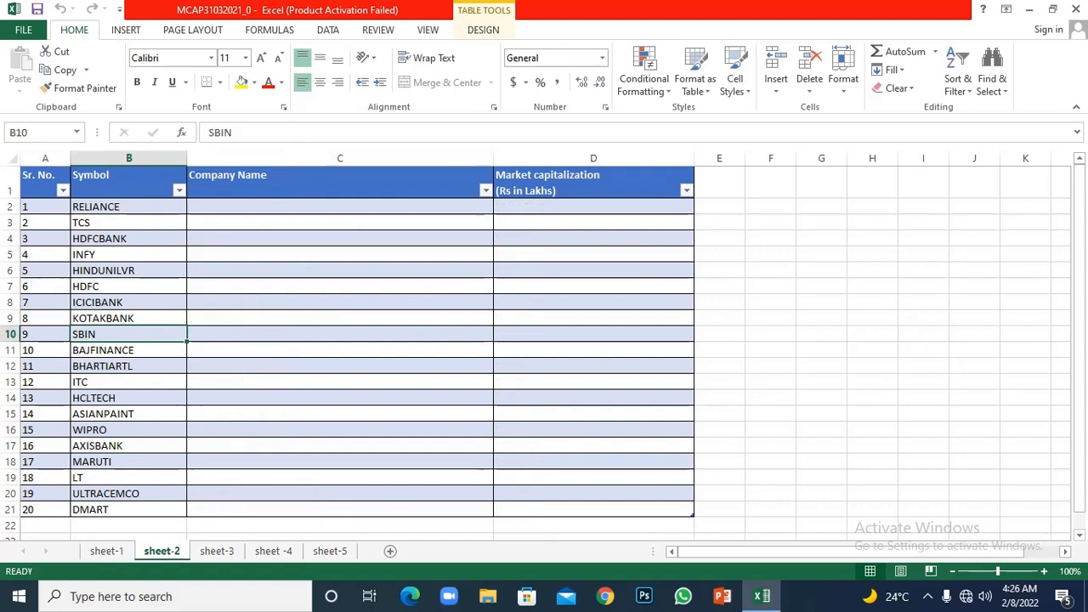
{"action": "left_click", "coordinate": [129, 206]}
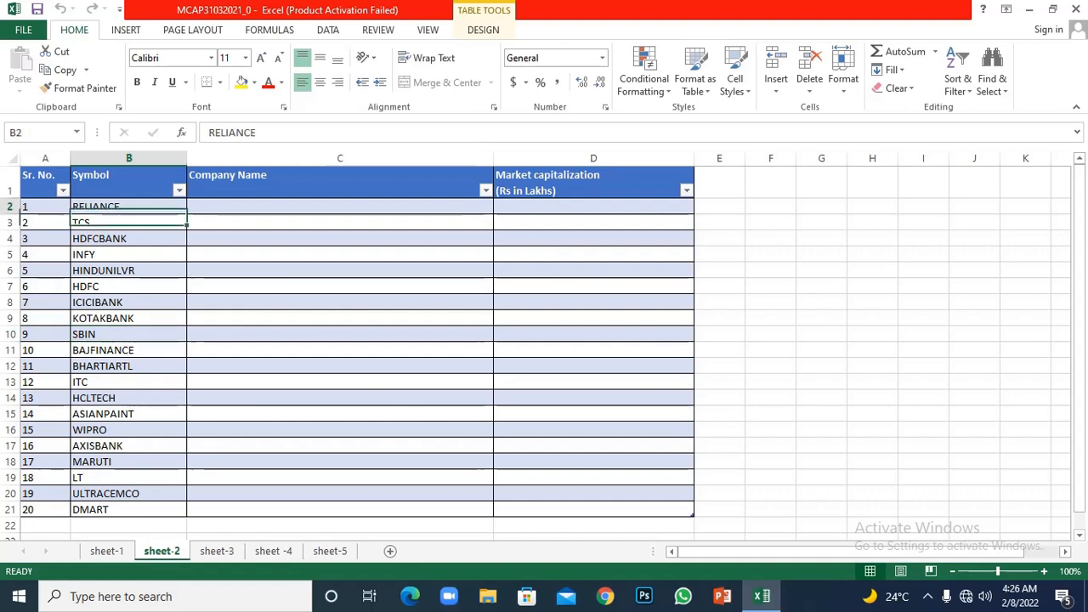
{"action": "key", "text": "ctrl+Page_Up"}
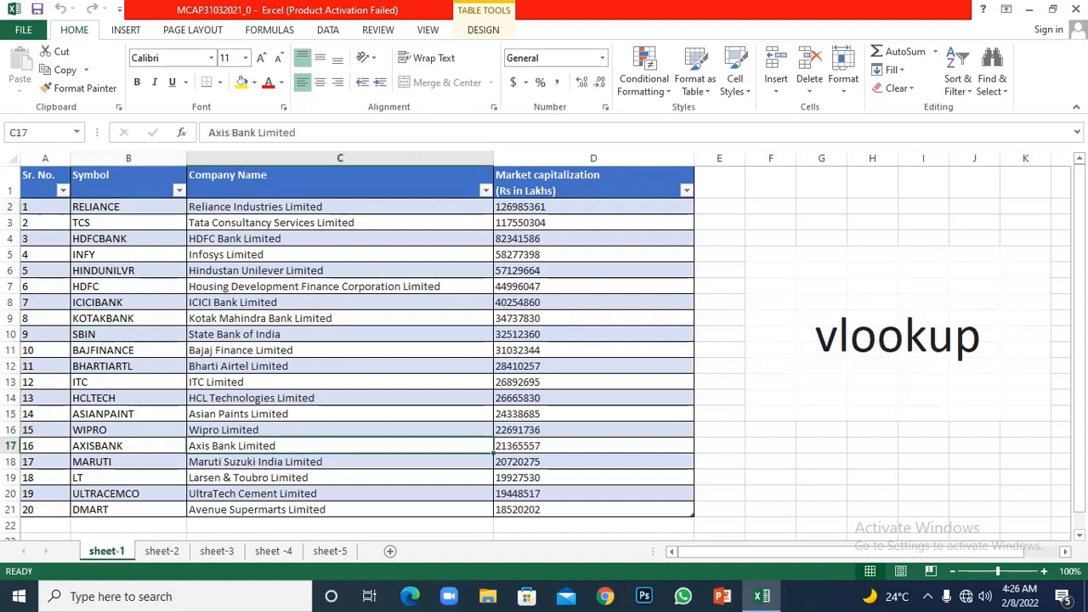
{"action": "left_click", "coordinate": [128, 223]}
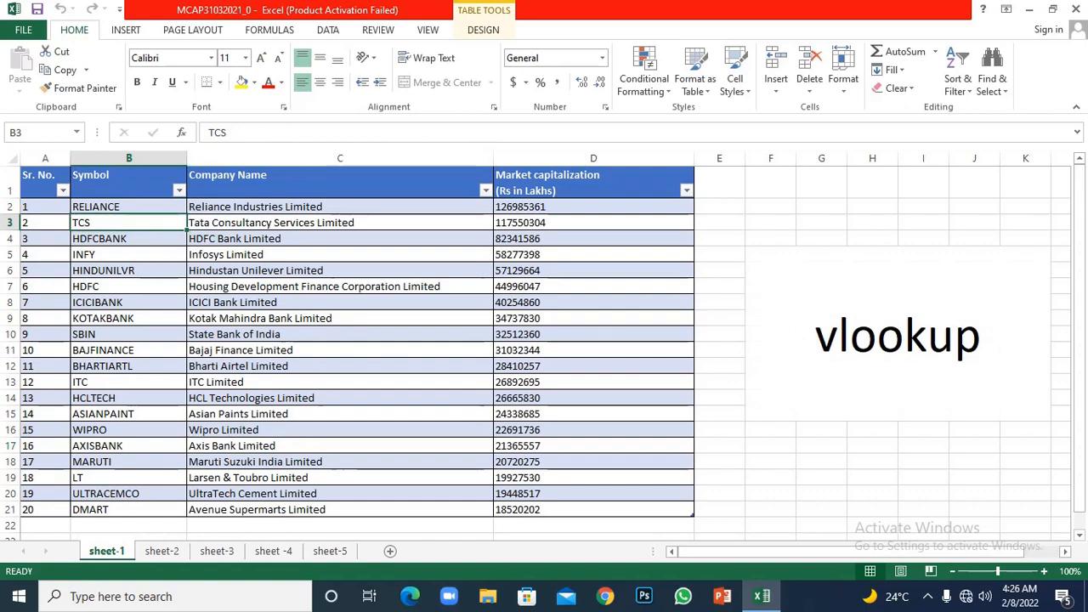
{"action": "left_click", "coordinate": [129, 206]}
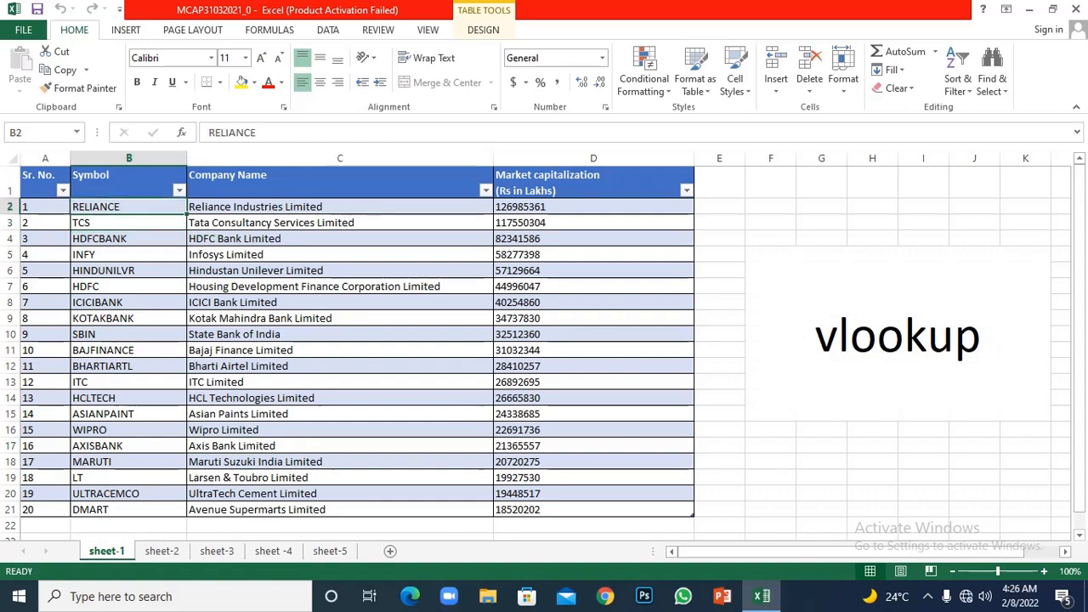
{"action": "left_click", "coordinate": [128, 223]}
{"action": "left_click", "coordinate": [128, 239]}
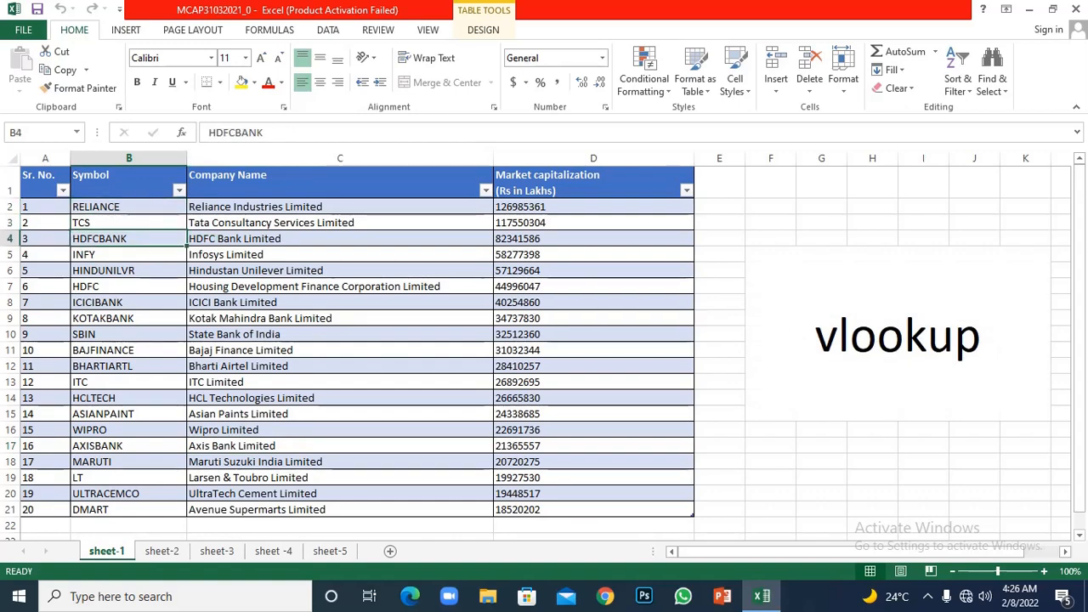
{"action": "left_click", "coordinate": [162, 551]}
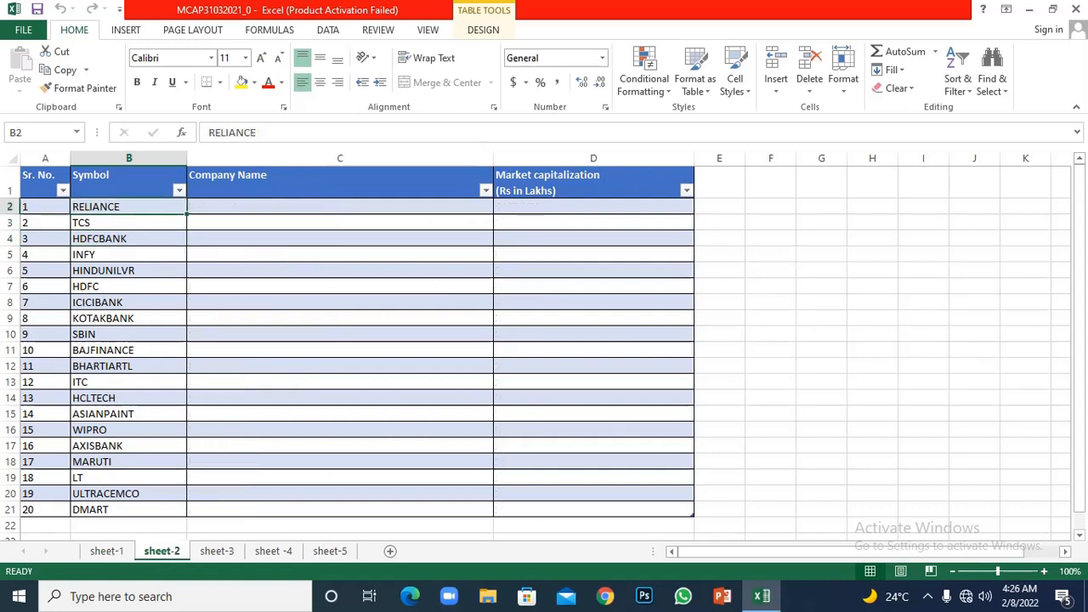
{"action": "left_click", "coordinate": [128, 350]}
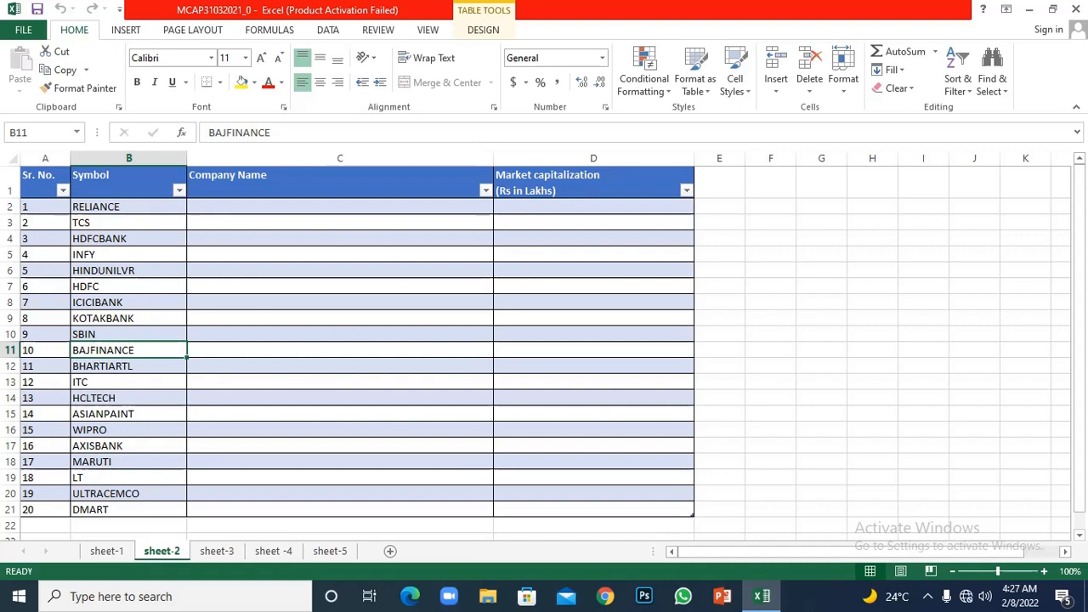
- Begin a VLOOKUP formula in cell C2 of sheet-2 with the row's Symbol in B2 as the lookup value
{"action": "left_click", "coordinate": [340, 207]}
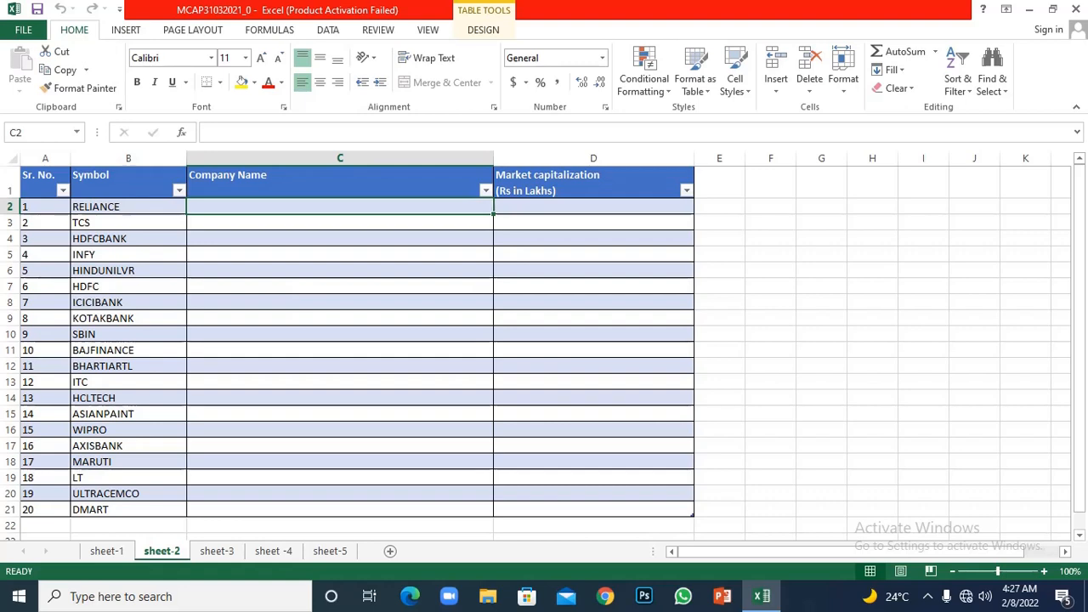
{"action": "type", "text": "=vl"}
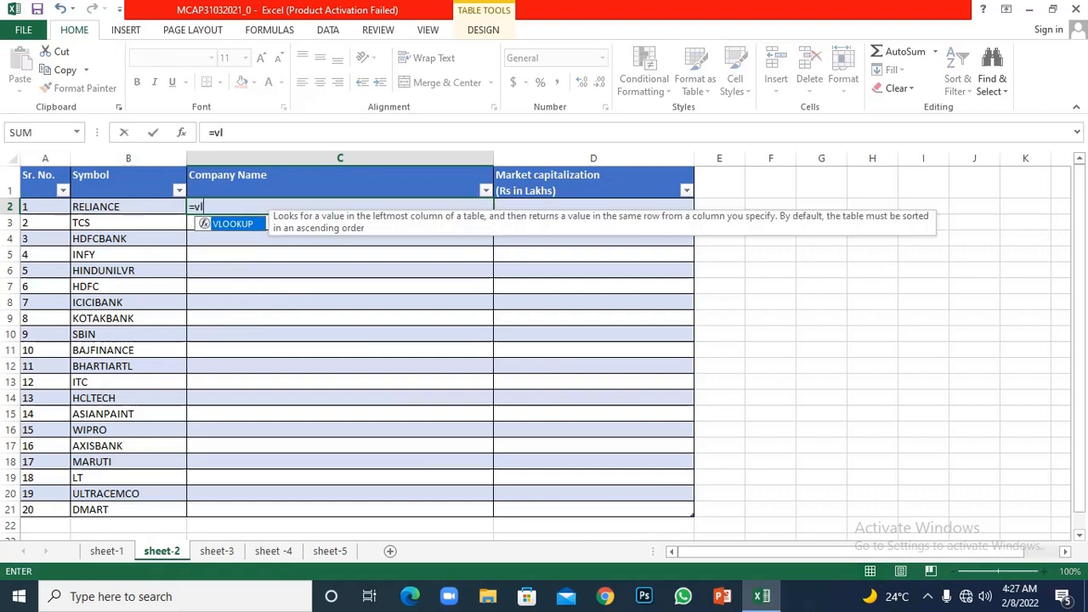
{"action": "type", "text": "ookup("}
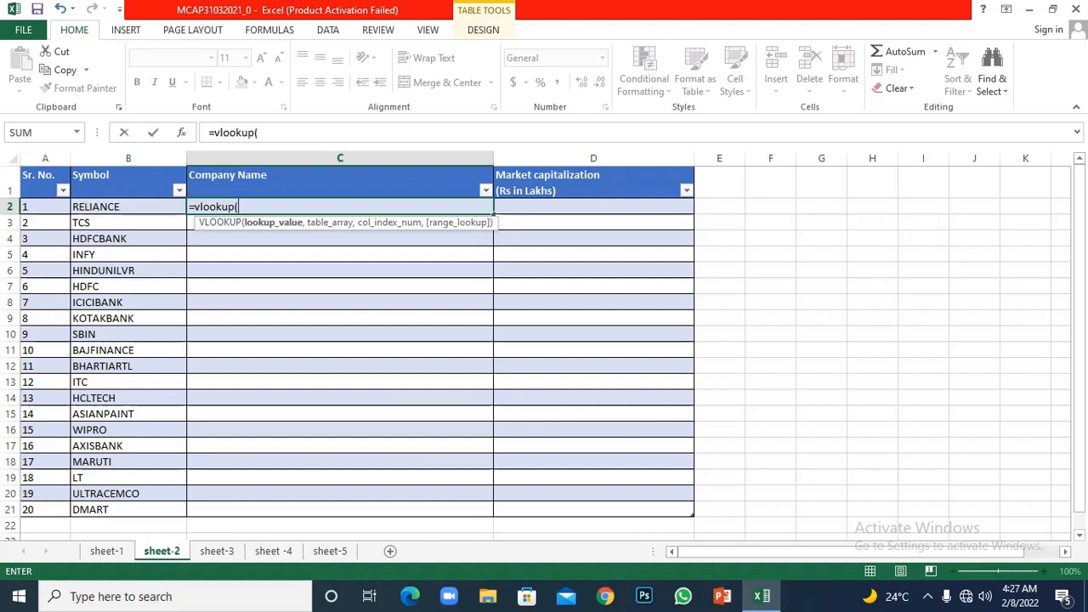
{"action": "left_click", "coordinate": [129, 206]}
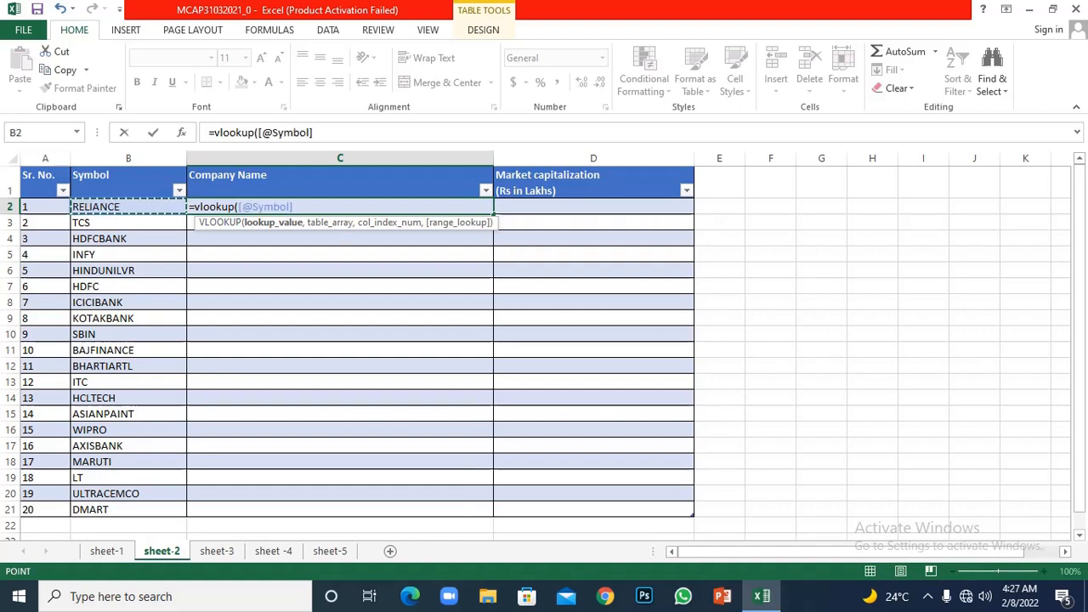
{"action": "type", "text": ","}
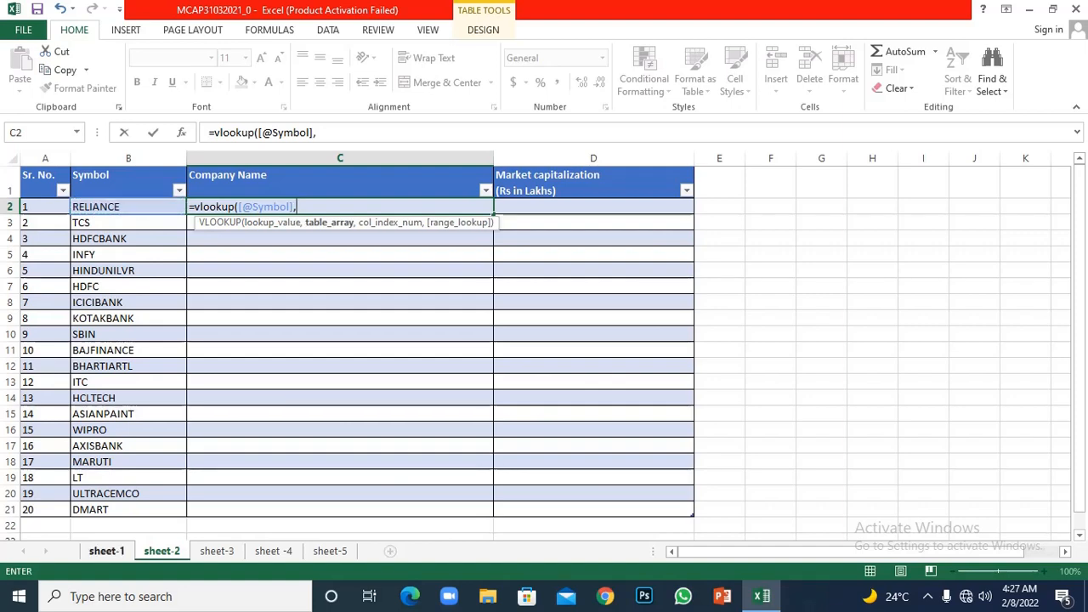
- Set the VLOOKUP table array to the Symbol and Company Name data, B2:C21, on sheet-1
{"action": "left_click", "coordinate": [107, 551]}
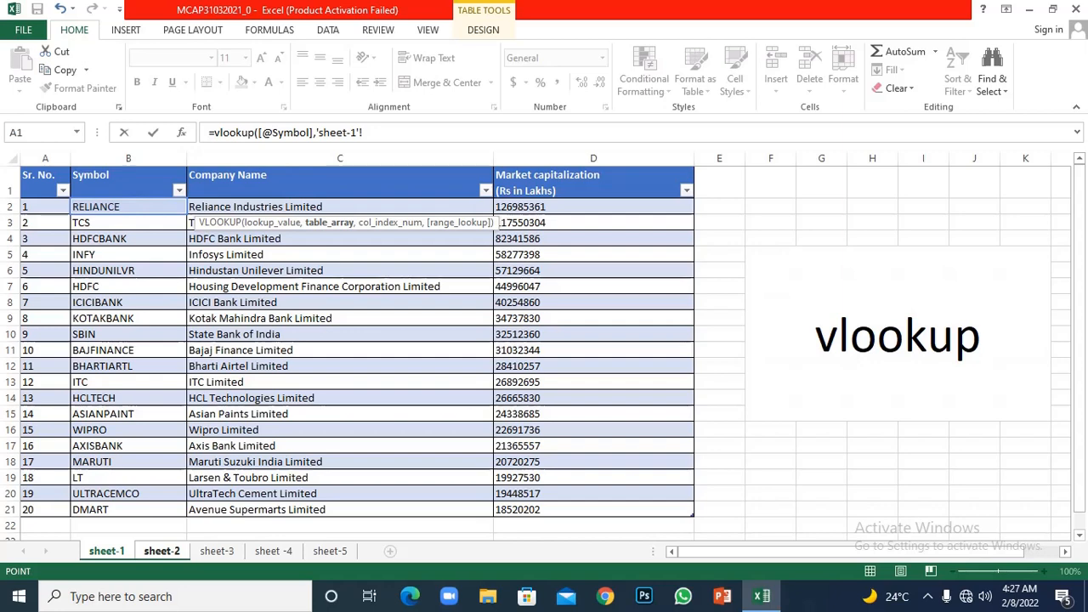
{"action": "left_click", "coordinate": [128, 206]}
{"action": "left_click_drag", "start_coordinate": [129, 206], "coordinate": [488, 510]}
{"action": "left_click", "coordinate": [476, 270]}
{"action": "left_click_drag", "start_coordinate": [153, 208], "coordinate": [491, 513]}
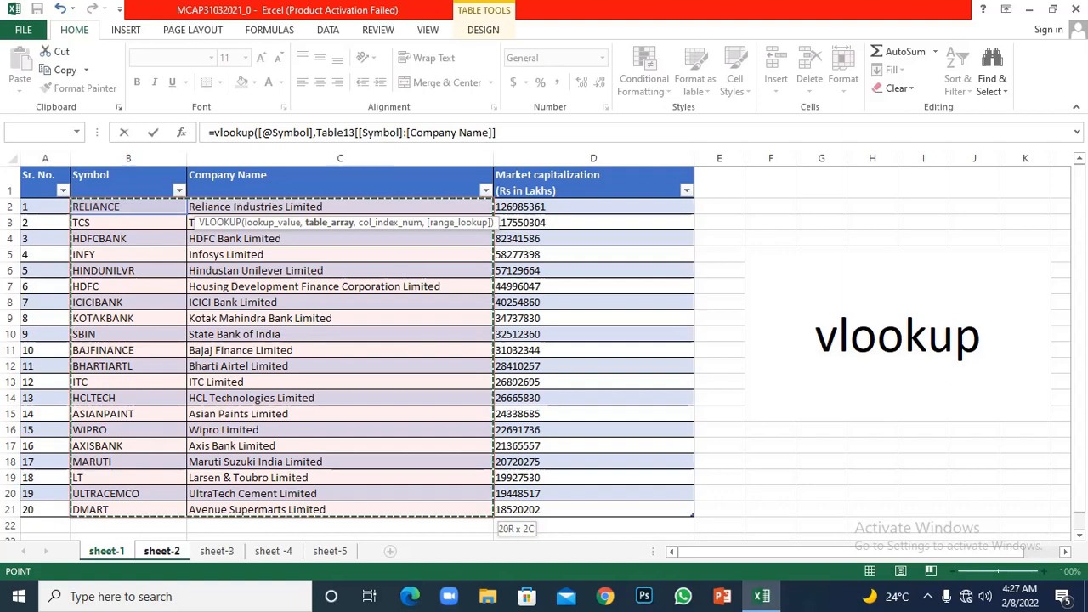
{"action": "type", "text": ","}
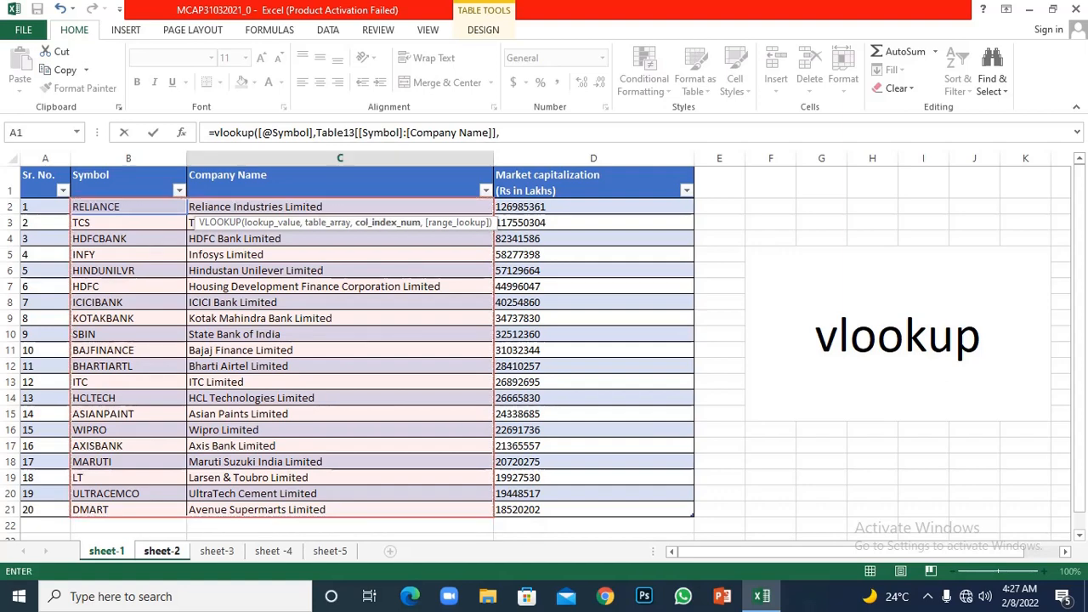
- Complete the VLOOKUP formula in C2 of sheet-2 with column index 2 and range lookup 0 for an exact match
{"action": "left_click", "coordinate": [292, 132]}
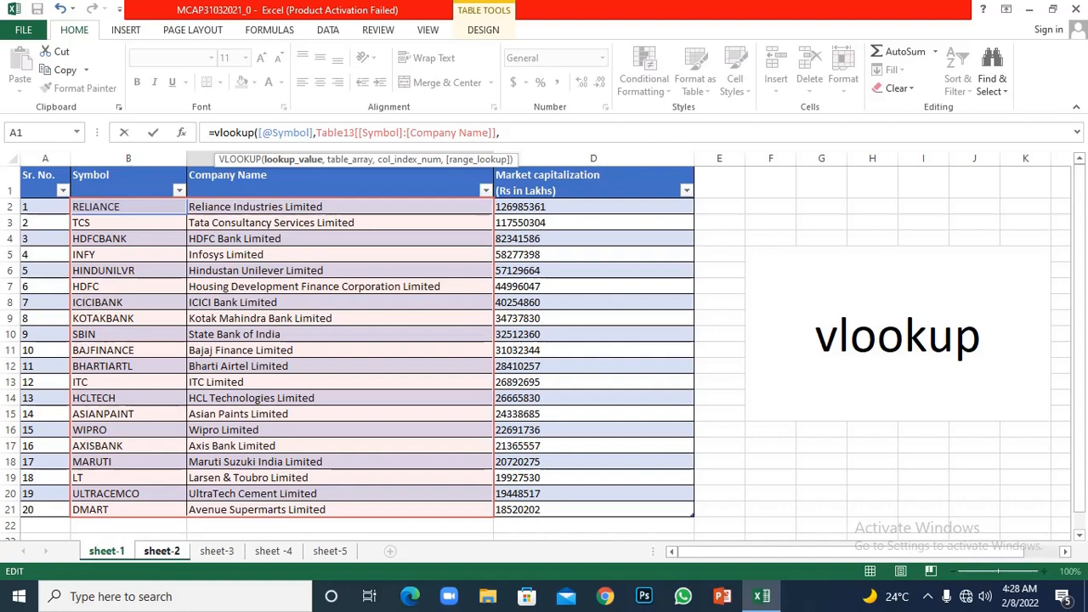
{"action": "left_click", "coordinate": [501, 132]}
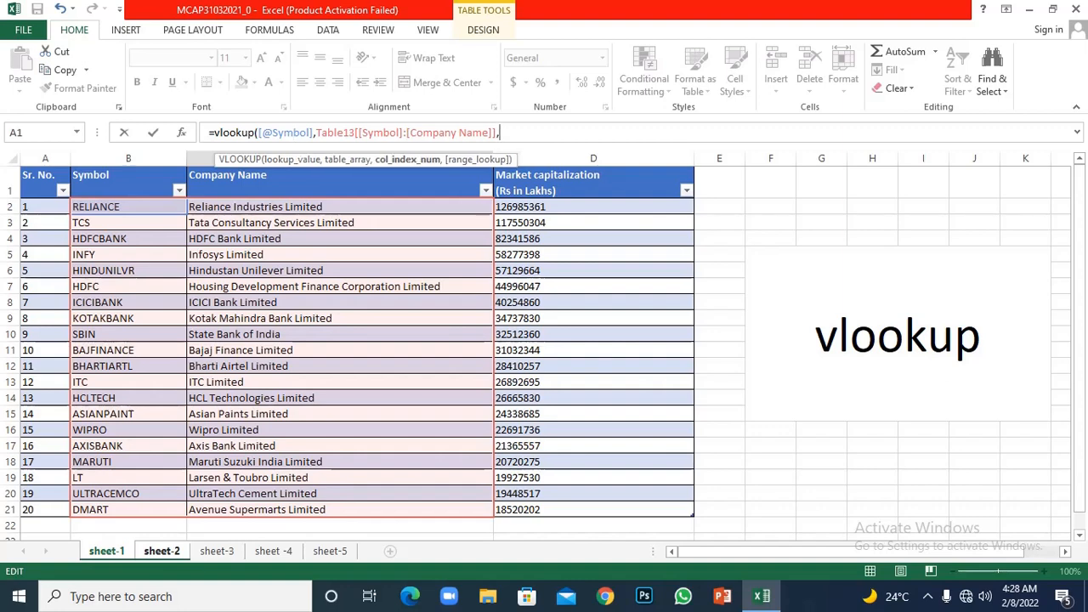
{"action": "type", "text": "2,0"}
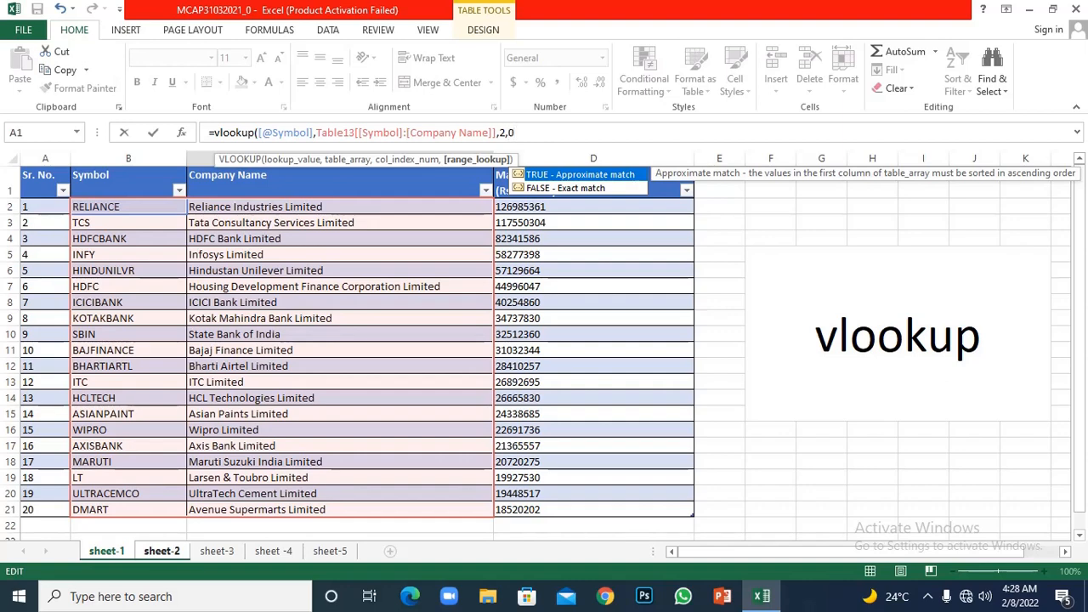
{"action": "type", "text": ")"}
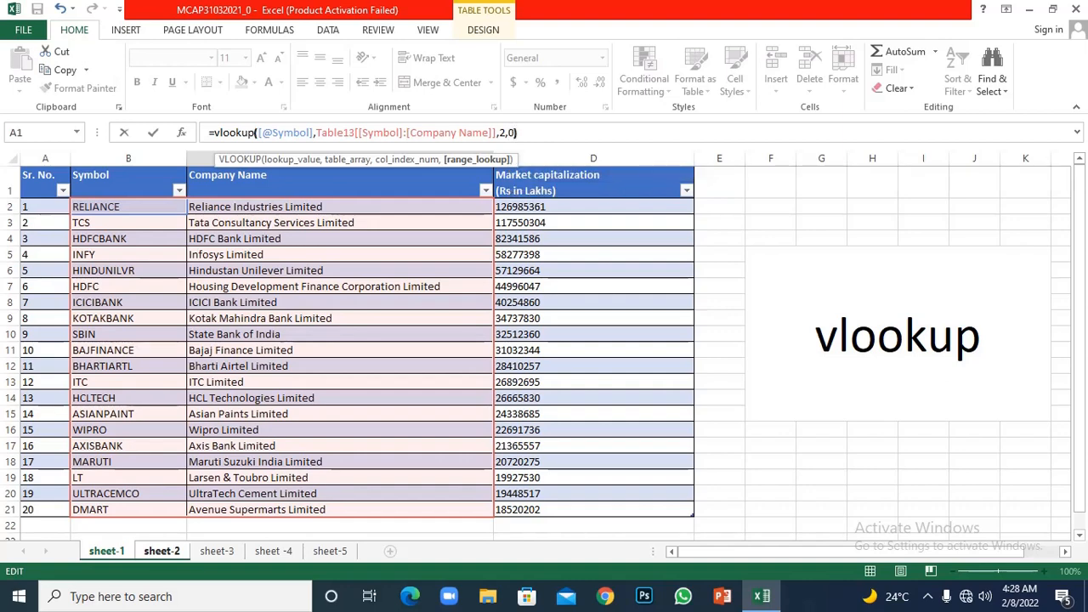
{"action": "key", "text": "Return"}
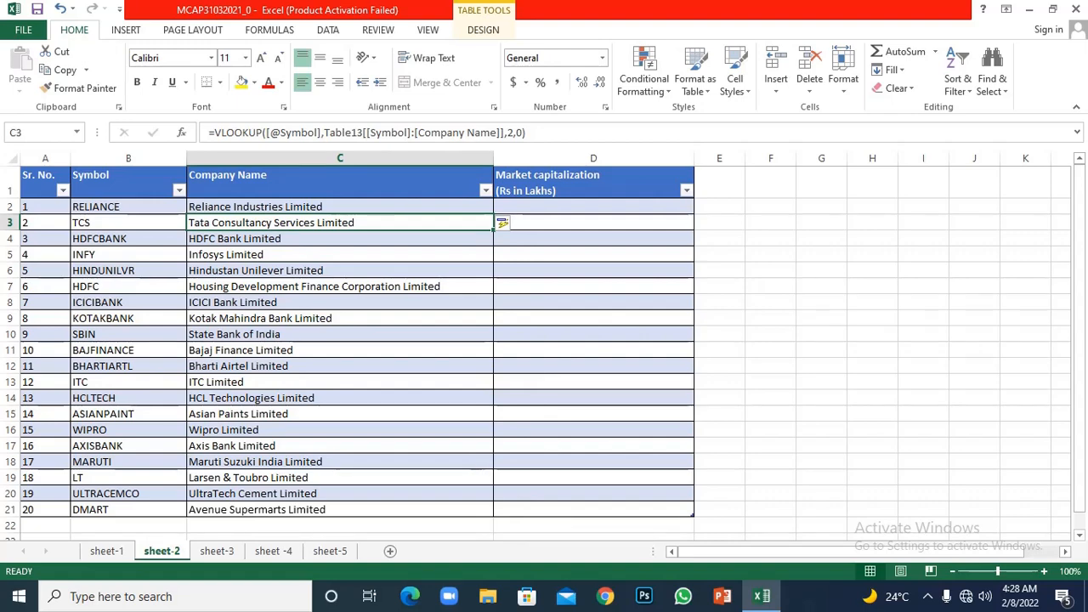
- Check the company names returned in column C of sheet-2 against the Symbol and Company Name data on sheet-1
{"action": "left_click", "coordinate": [128, 207]}
{"action": "left_click", "coordinate": [340, 207]}
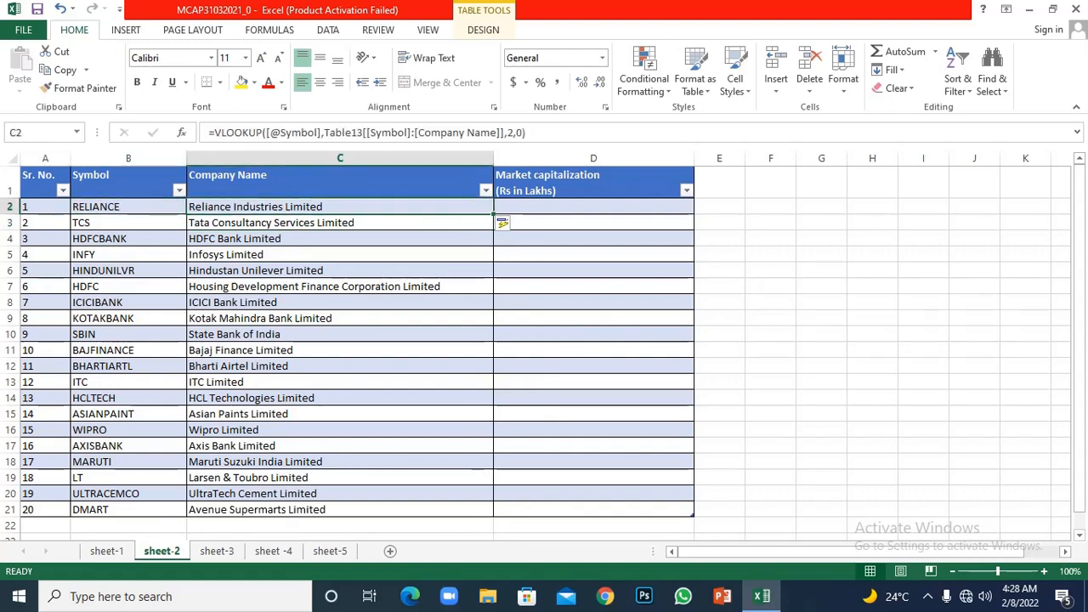
{"action": "left_click", "coordinate": [107, 551]}
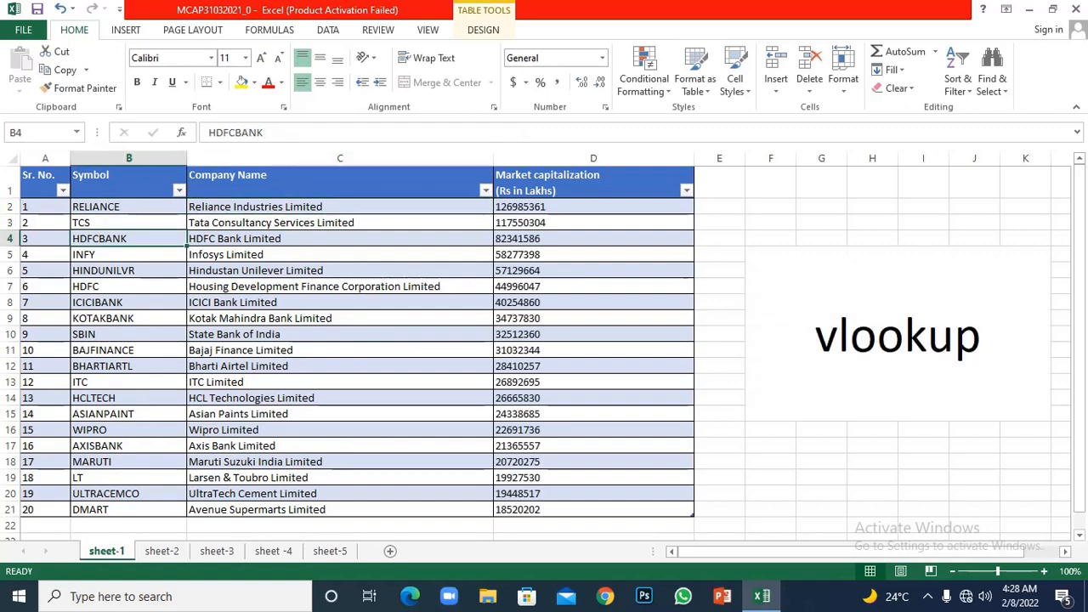
{"action": "left_click", "coordinate": [162, 550]}
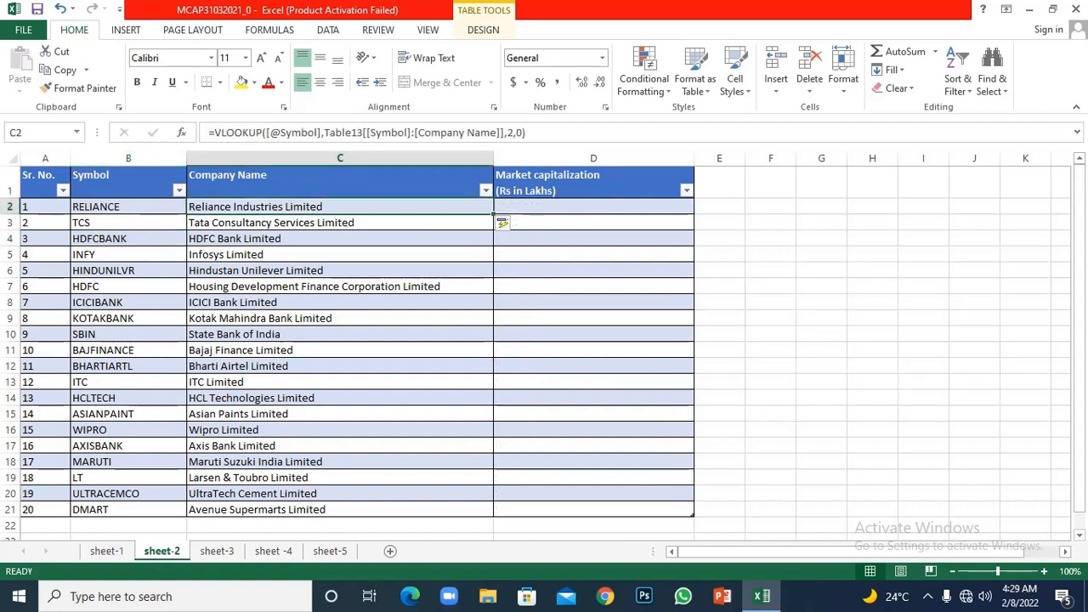
{"action": "left_click", "coordinate": [340, 223]}
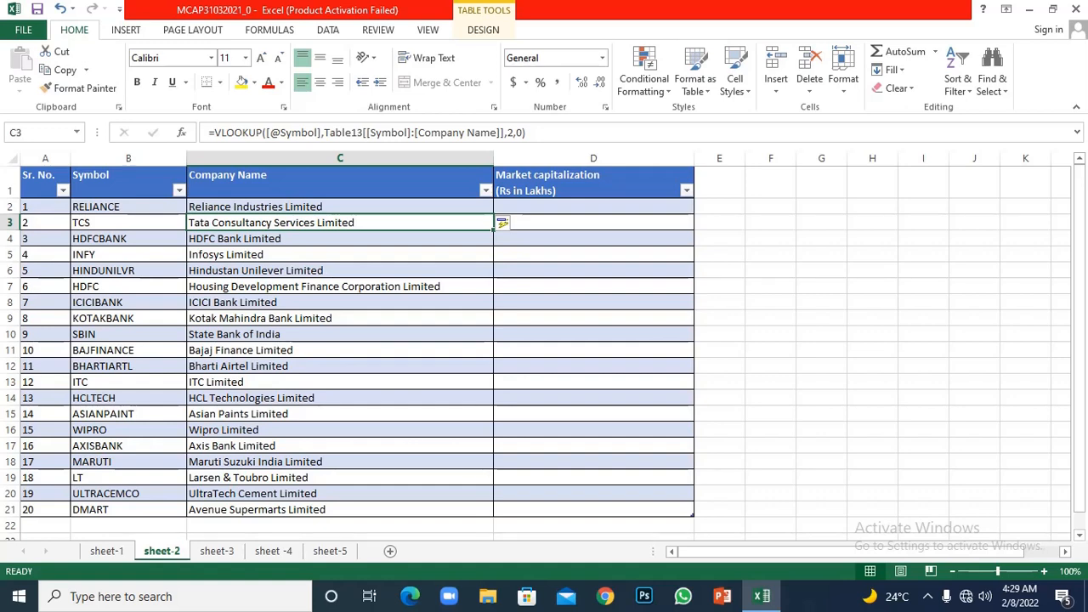
{"action": "left_click", "coordinate": [106, 551]}
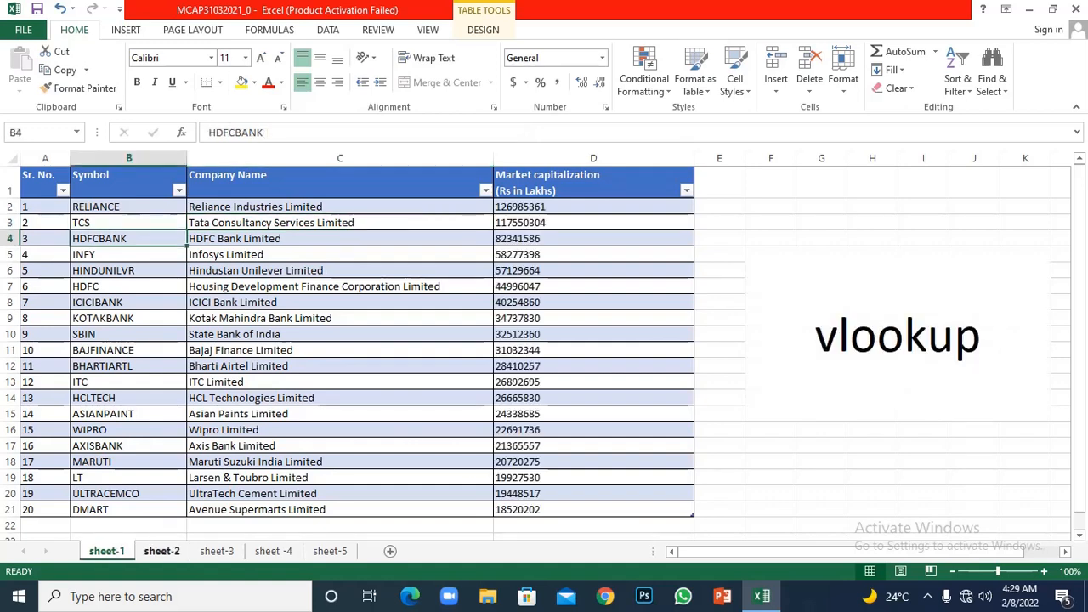
{"action": "left_click", "coordinate": [161, 551]}
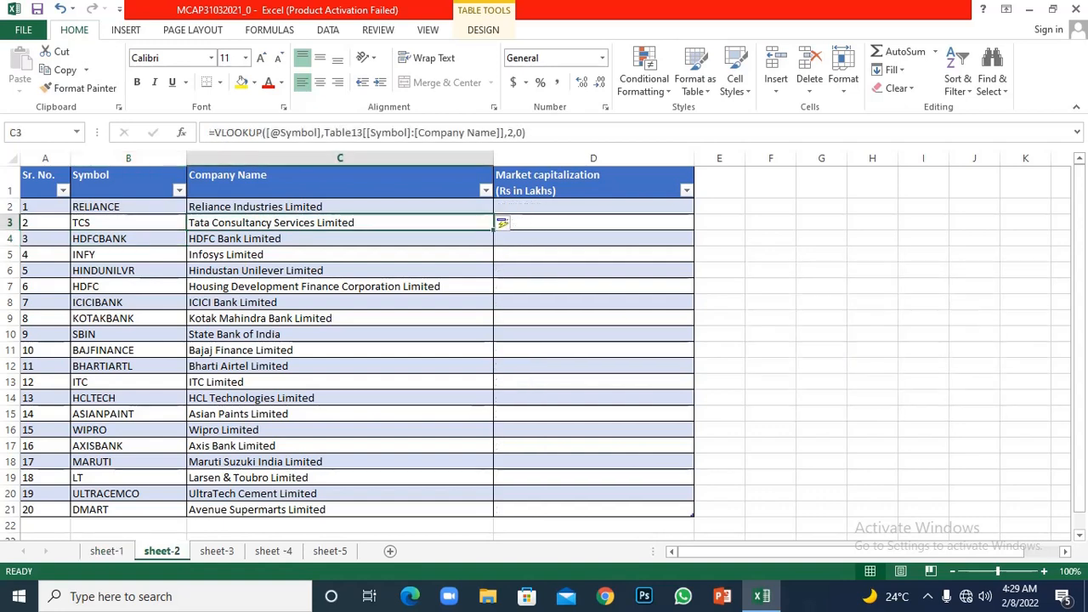
{"action": "left_click", "coordinate": [129, 207]}
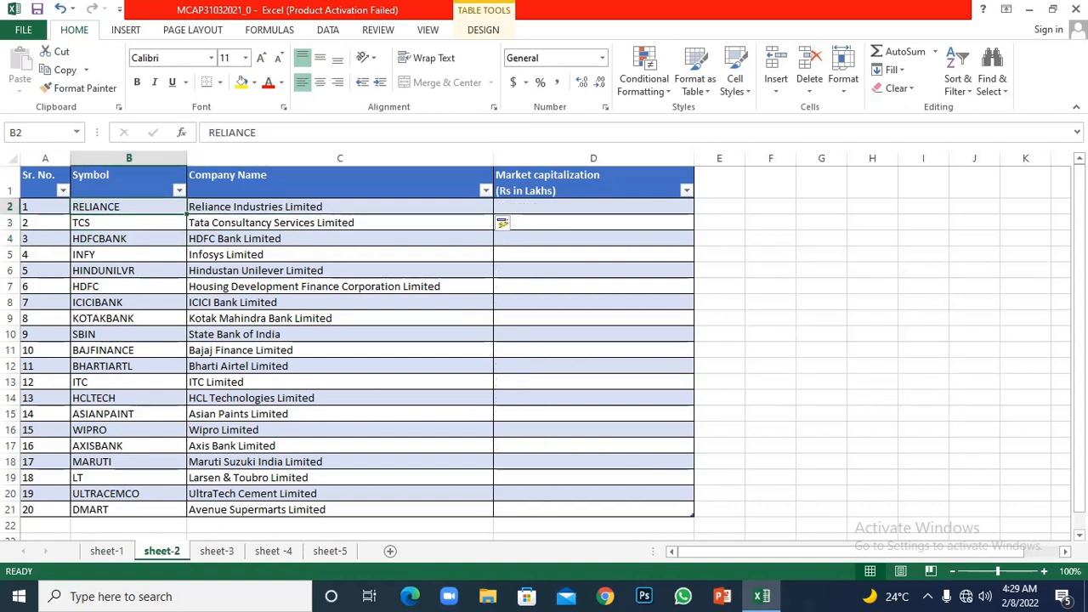
{"action": "left_click", "coordinate": [339, 206]}
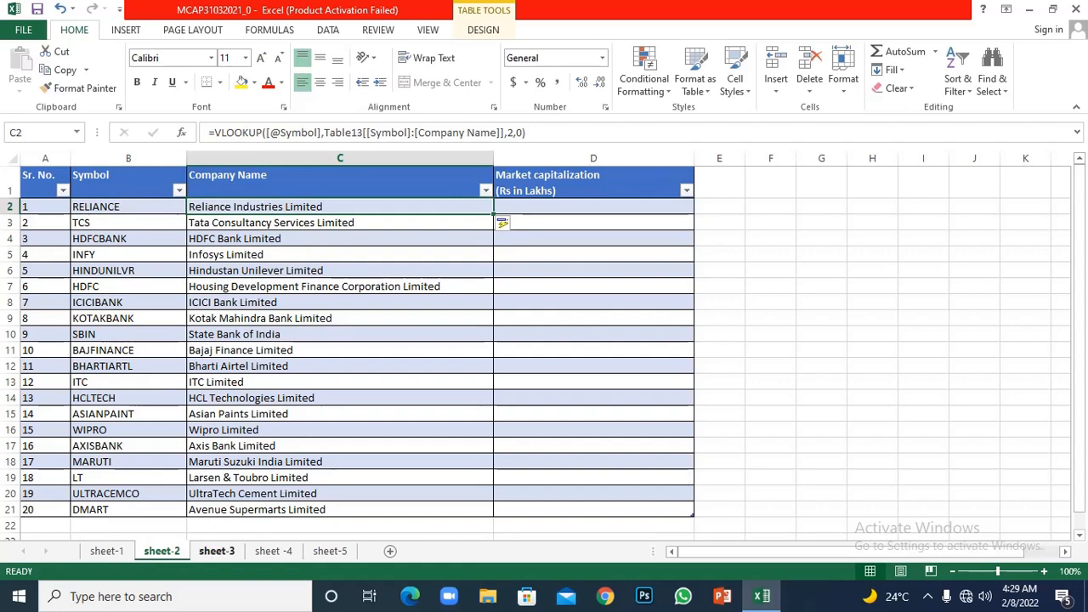
- Look through sheet-3, sheet -4 and sheet-5, and examine the VLOOKUP formulas in sheet-5's Company Name column
{"action": "key", "text": "ctrl+Page_Down"}
{"action": "key", "text": "ctrl+Page_Down"}
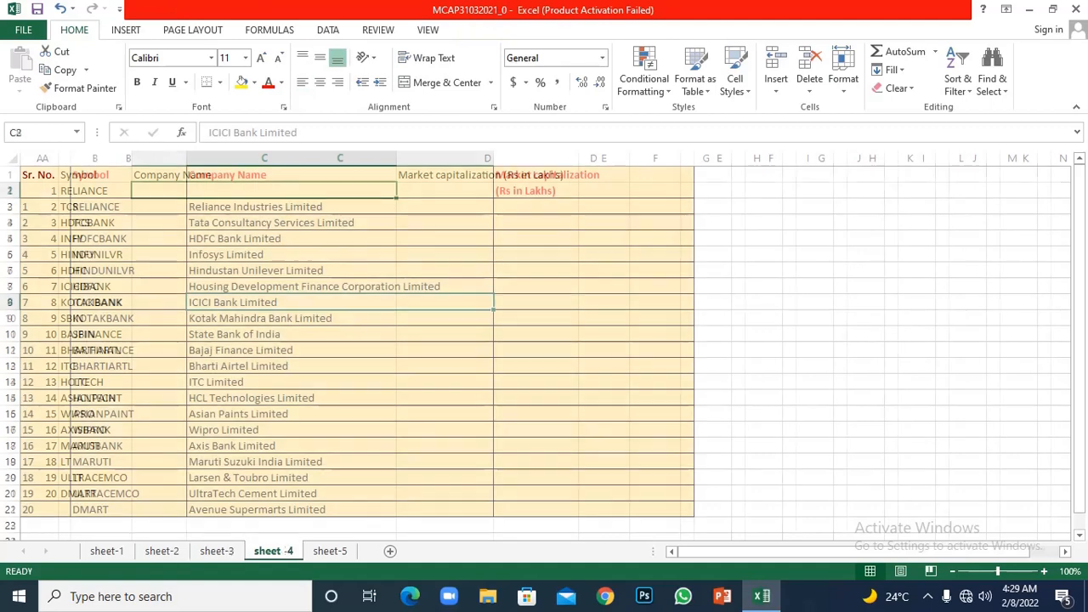
{"action": "key", "text": "ctrl+Page_Down"}
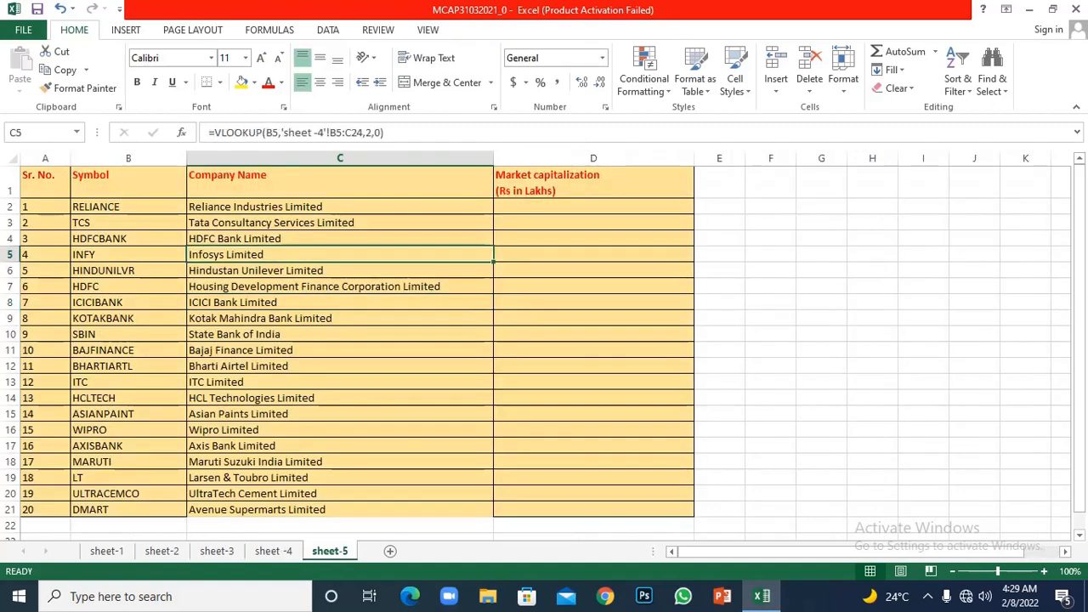
{"action": "key", "text": "ctrl+Page_Up"}
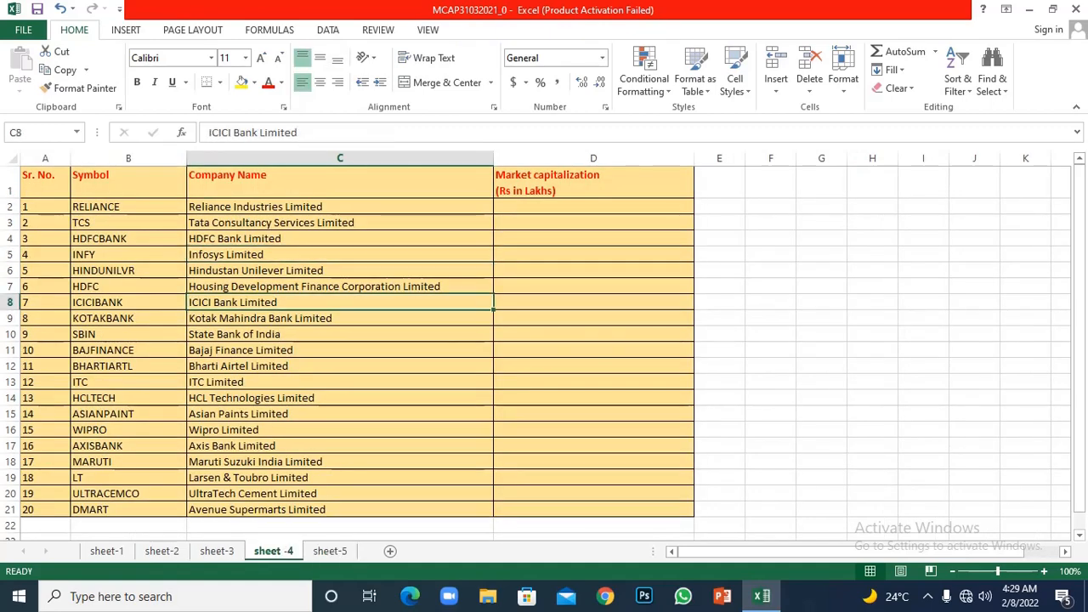
{"action": "key", "text": "ctrl+Page_Down"}
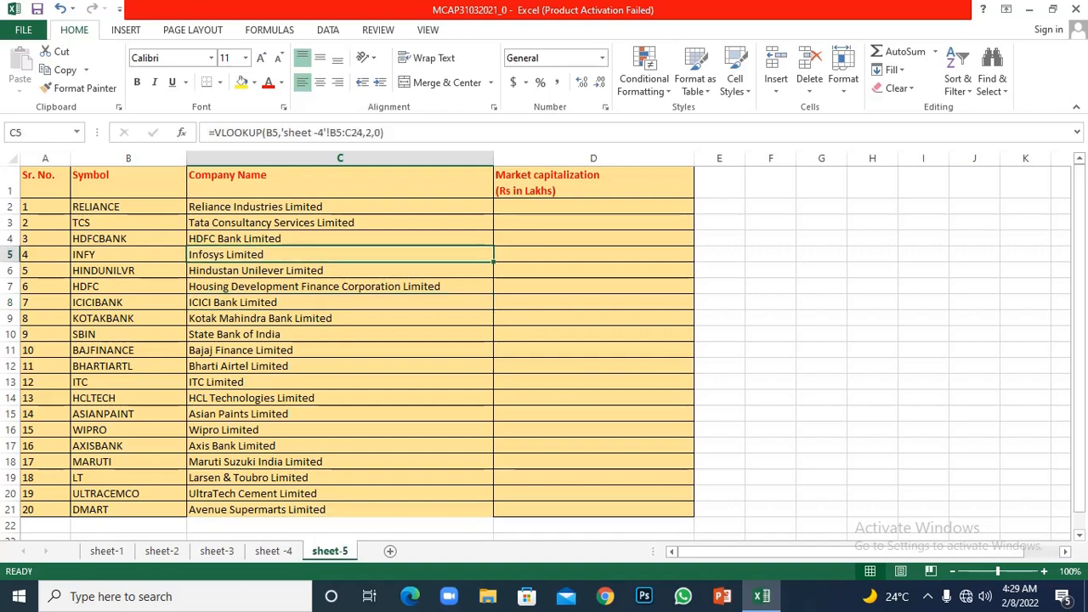
{"action": "key", "text": "Down"}
{"action": "key", "text": "Down"}
{"action": "key", "text": "Down"}
{"action": "key", "text": "Down"}
{"action": "key", "text": "Down"}
{"action": "key", "text": "Down"}
{"action": "key", "text": "Down"}
{"action": "key", "text": "Down"}
{"action": "key", "text": "Down"}
{"action": "key", "text": "Down"}
{"action": "key", "text": "Down"}
{"action": "key", "text": "Down"}
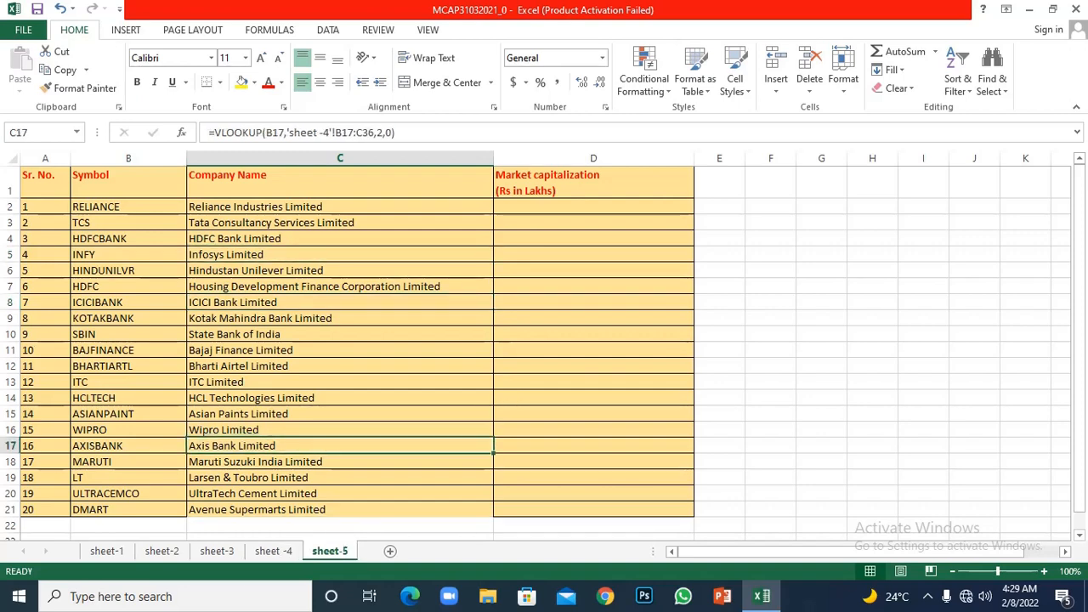
{"action": "left_click", "coordinate": [340, 206]}
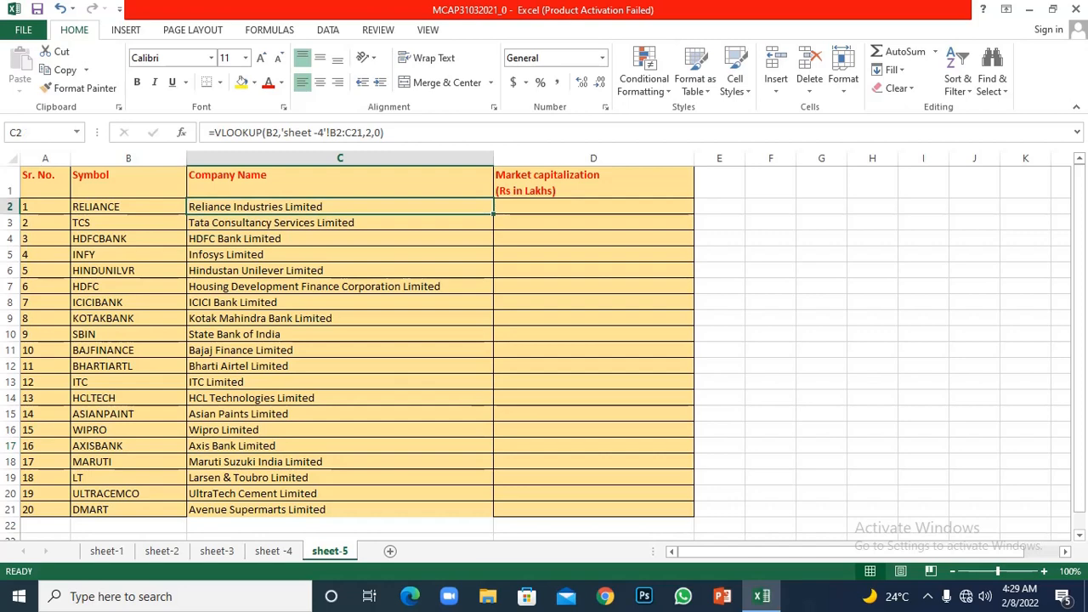
{"action": "key", "text": "ctrl+Page_Up"}
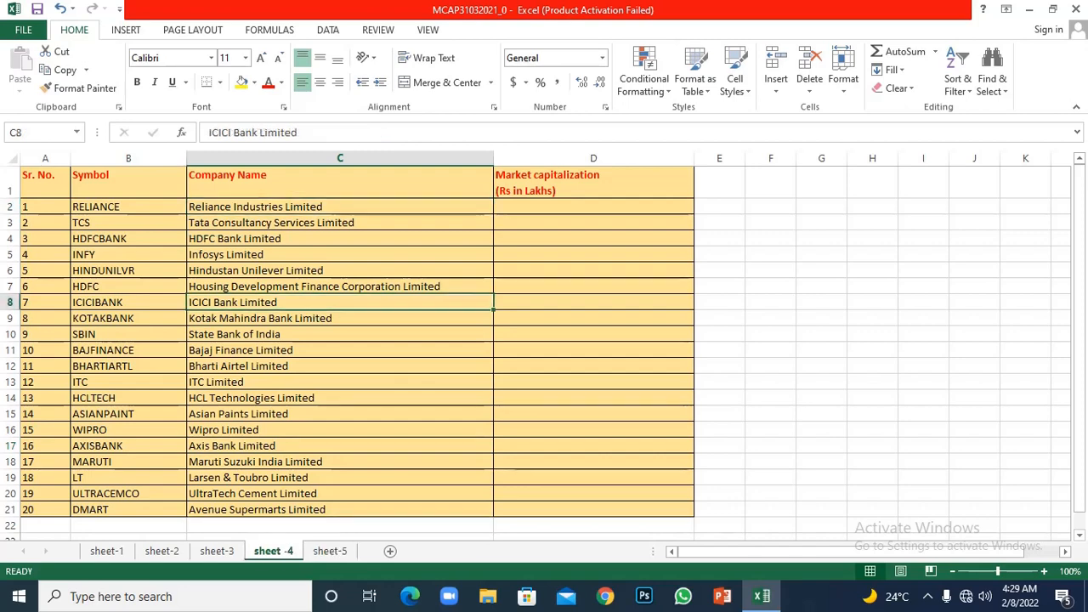
{"action": "left_click_drag", "start_coordinate": [340, 206], "coordinate": [340, 509]}
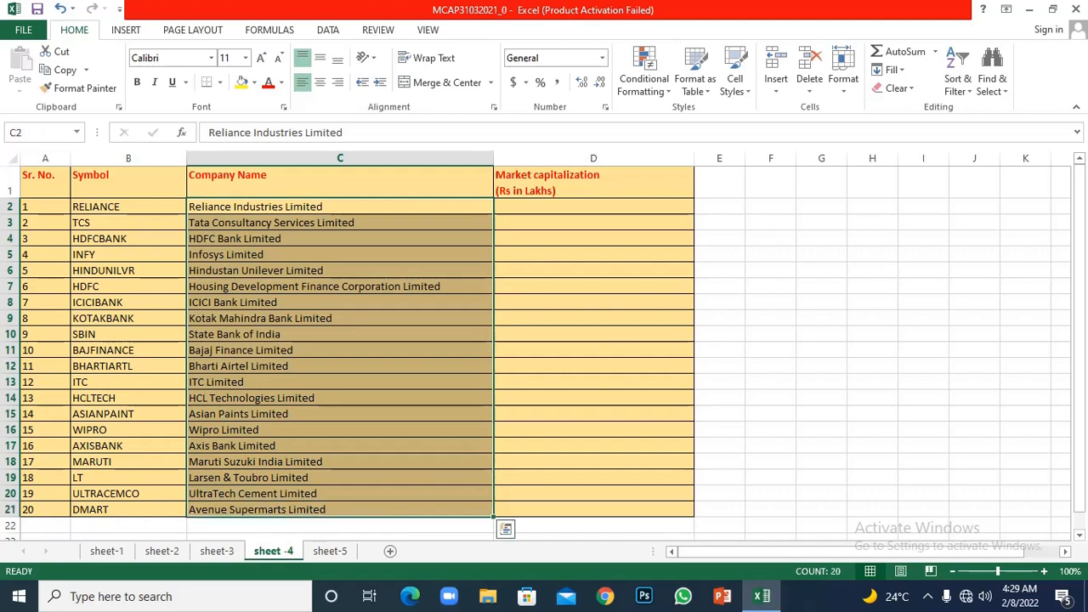
{"action": "key", "text": "Delete"}
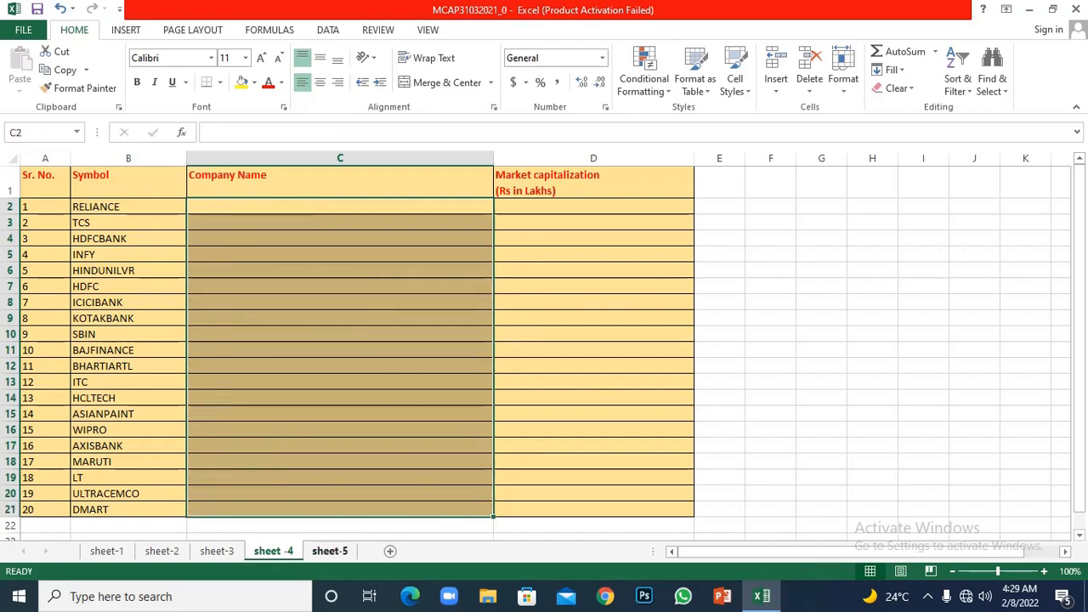
{"action": "key", "text": "ctrl+Page_Down"}
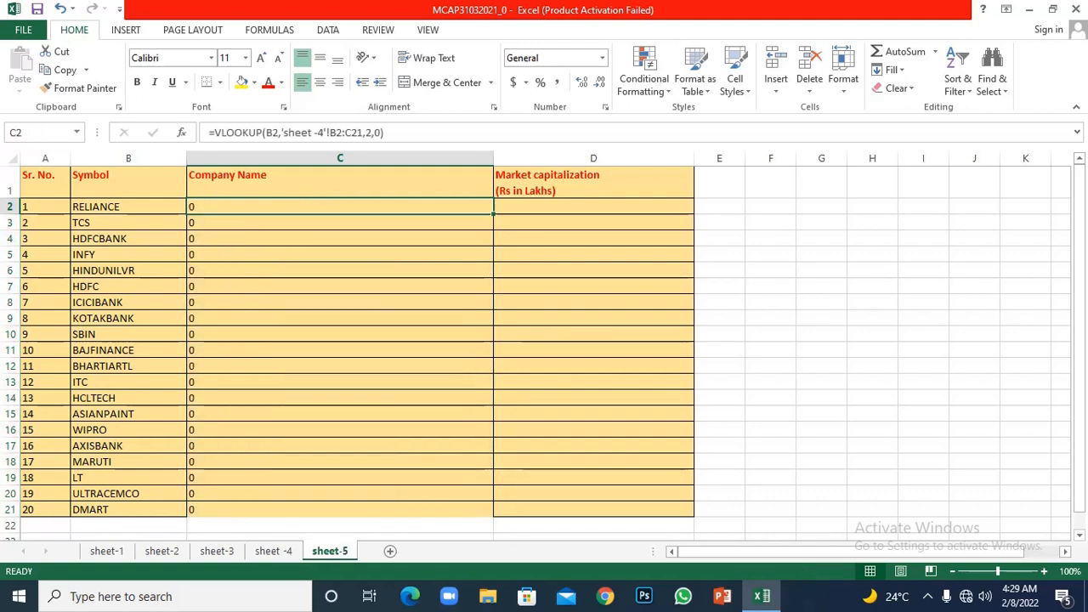
{"action": "left_click_drag", "start_coordinate": [340, 206], "coordinate": [340, 461]}
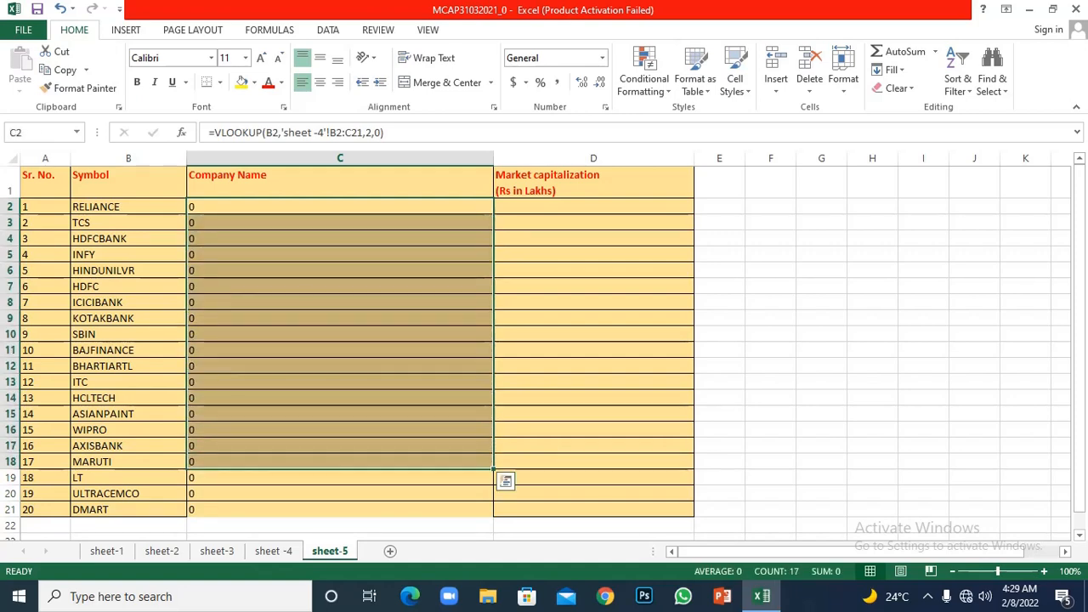
{"action": "key", "text": "ctrl+z"}
{"action": "left_click", "coordinate": [340, 430]}
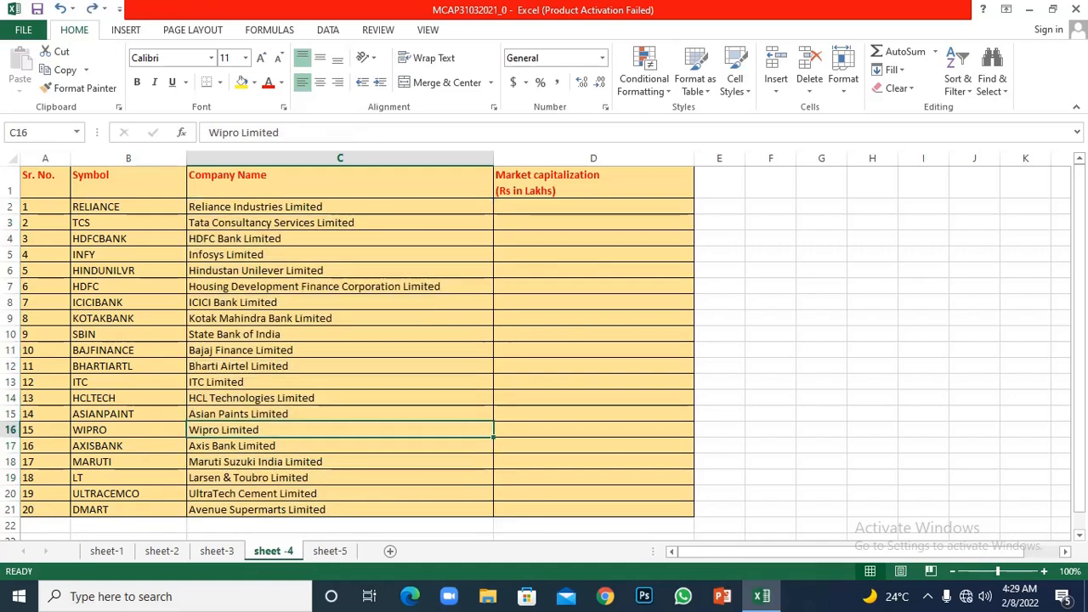
- Clear the Company Name formulas in C2:C21 on sheet-5
{"action": "left_click", "coordinate": [330, 551]}
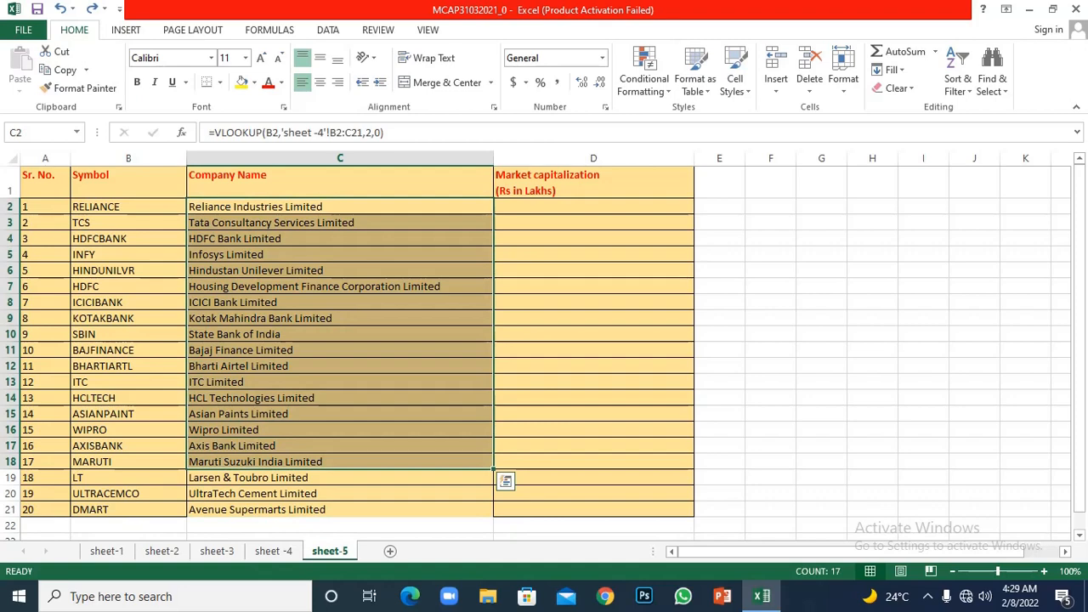
{"action": "left_click_drag", "start_coordinate": [340, 206], "coordinate": [340, 509]}
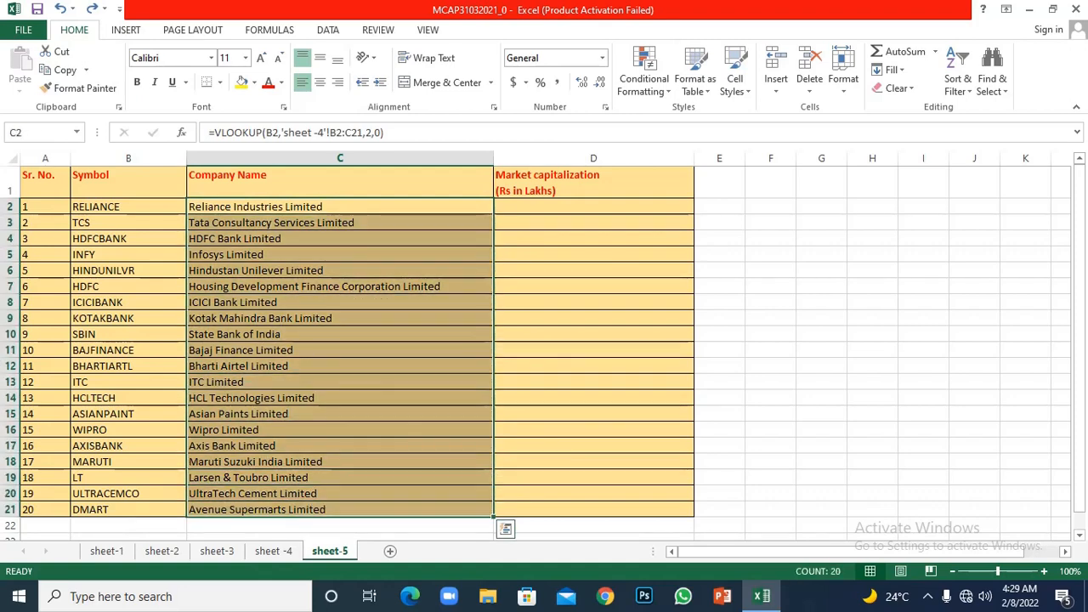
{"action": "key", "text": "Delete"}
{"action": "left_click", "coordinate": [340, 206]}
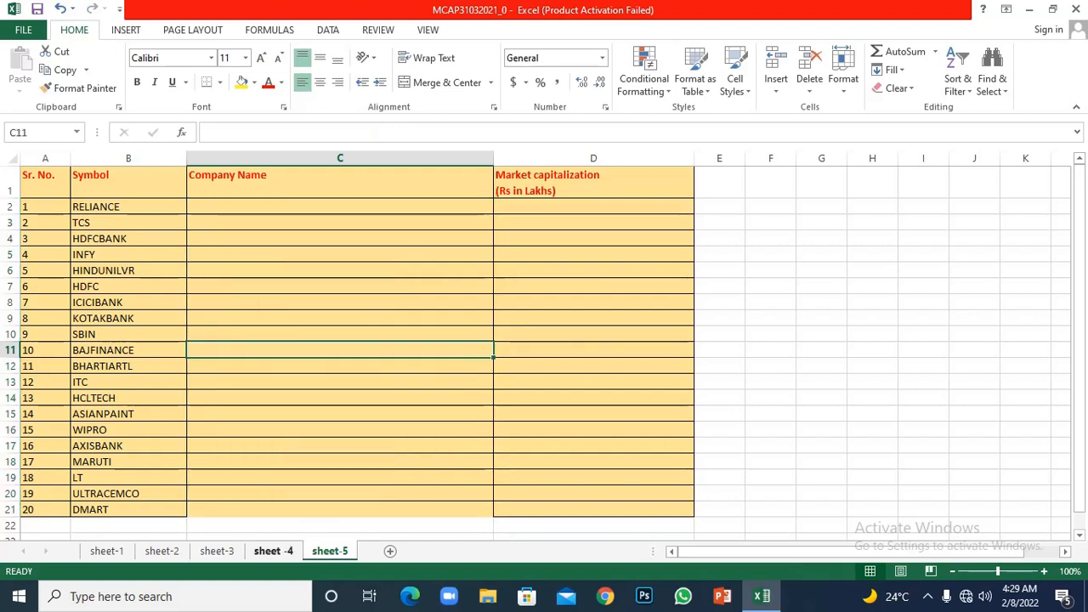
{"action": "left_click", "coordinate": [273, 551]}
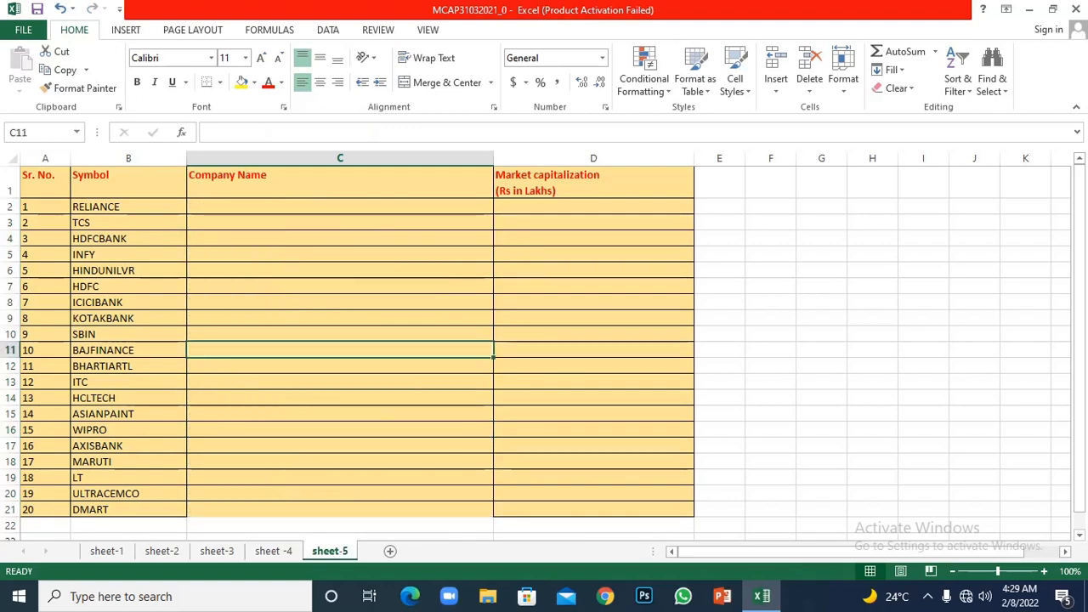
- Start a VLOOKUP formula in C2 of sheet-5 with the symbol in B2 as the lookup value
{"action": "left_click", "coordinate": [340, 206]}
{"action": "type", "text": "="}
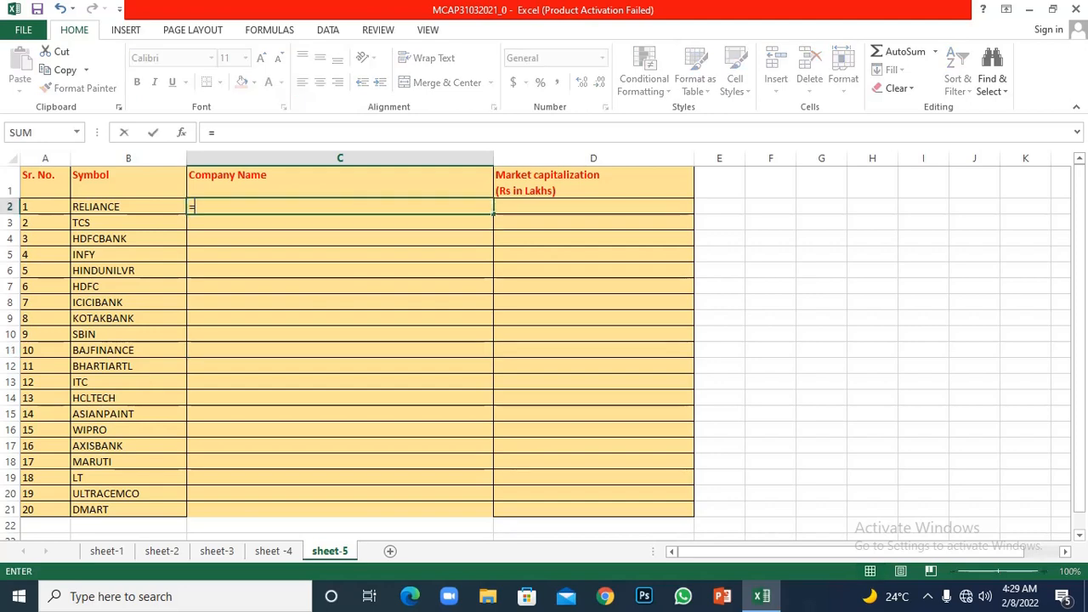
{"action": "type", "text": "vl"}
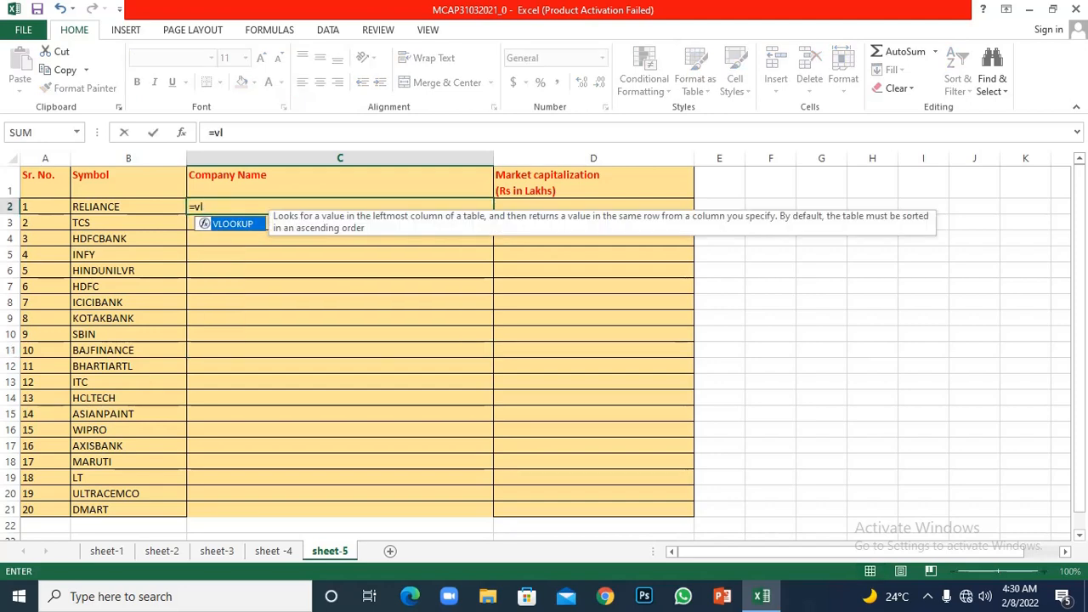
{"action": "key", "text": "Tab"}
{"action": "left_click", "coordinate": [128, 206]}
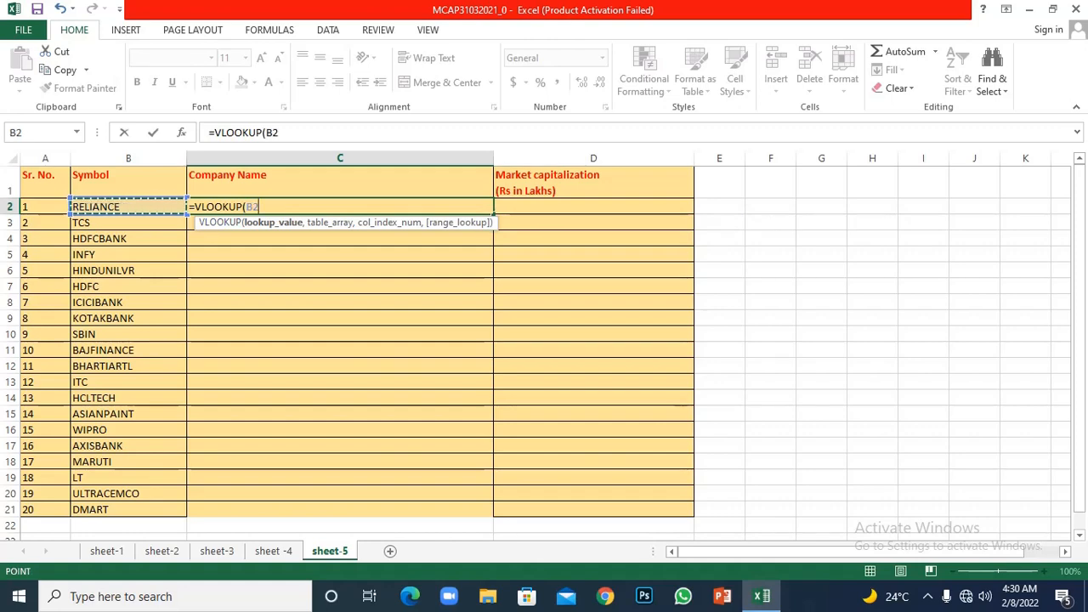
{"action": "type", "text": ","}
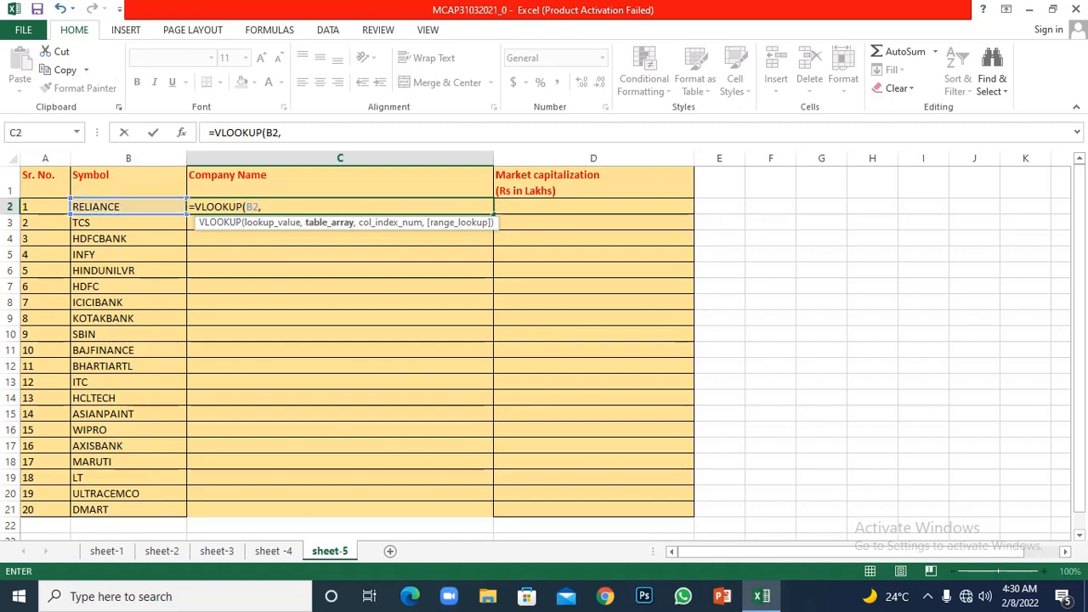
- Complete the VLOOKUP with table array B2:C21 on sheet -4, column index 2 and range lookup 0
{"action": "left_click", "coordinate": [273, 551]}
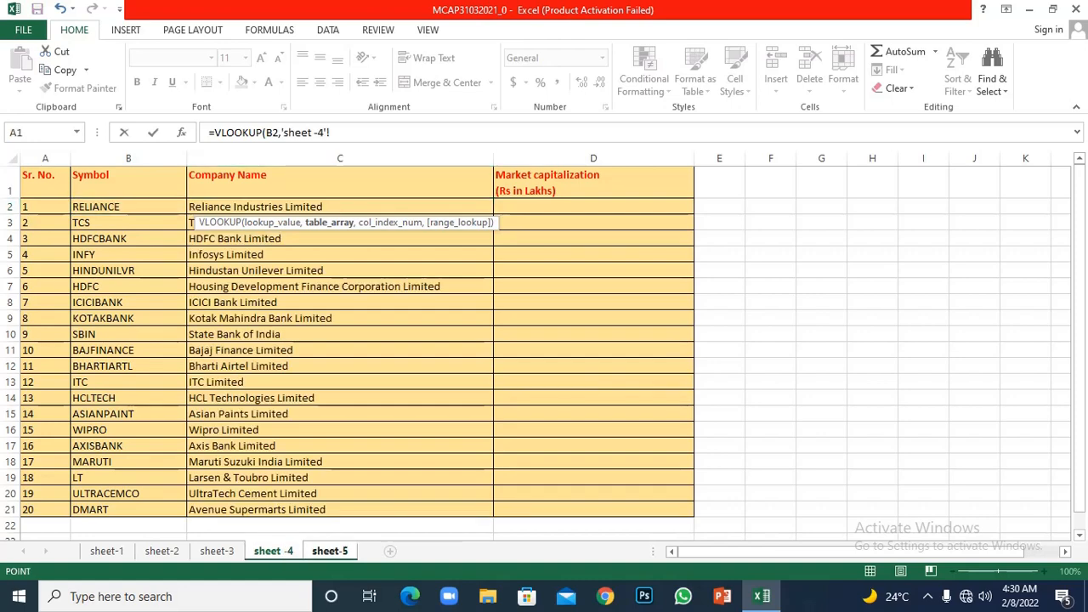
{"action": "left_click_drag", "start_coordinate": [127, 208], "coordinate": [492, 514]}
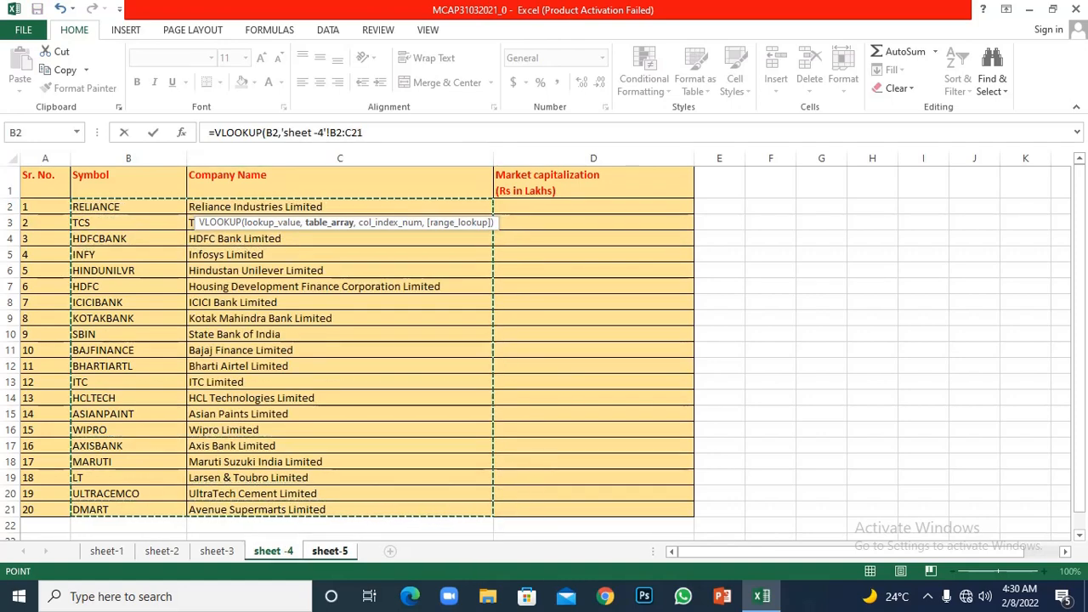
{"action": "type", "text": ",2"}
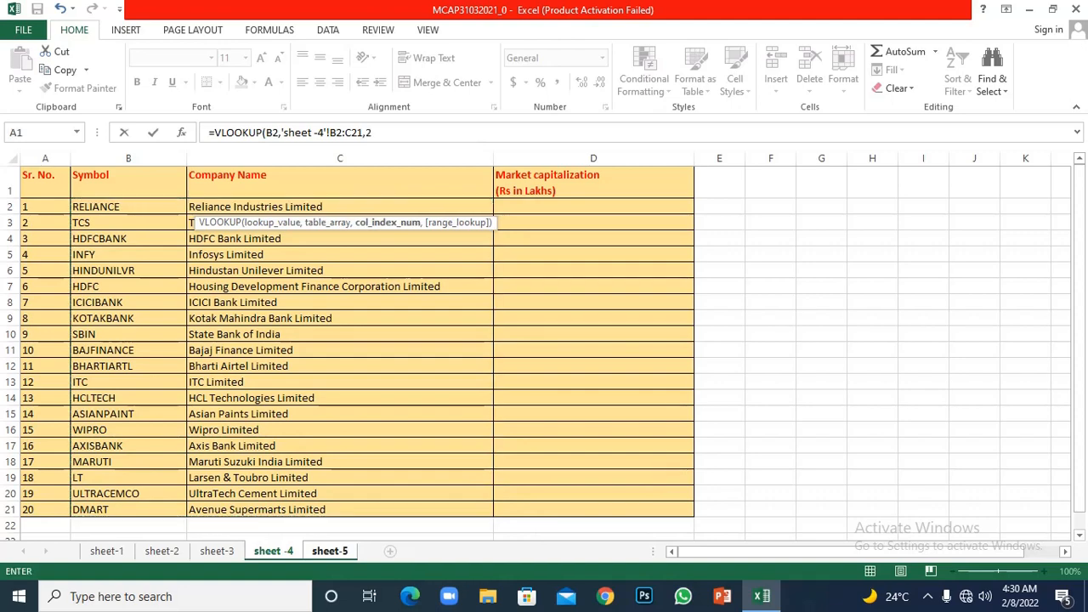
{"action": "type", "text": ",0)"}
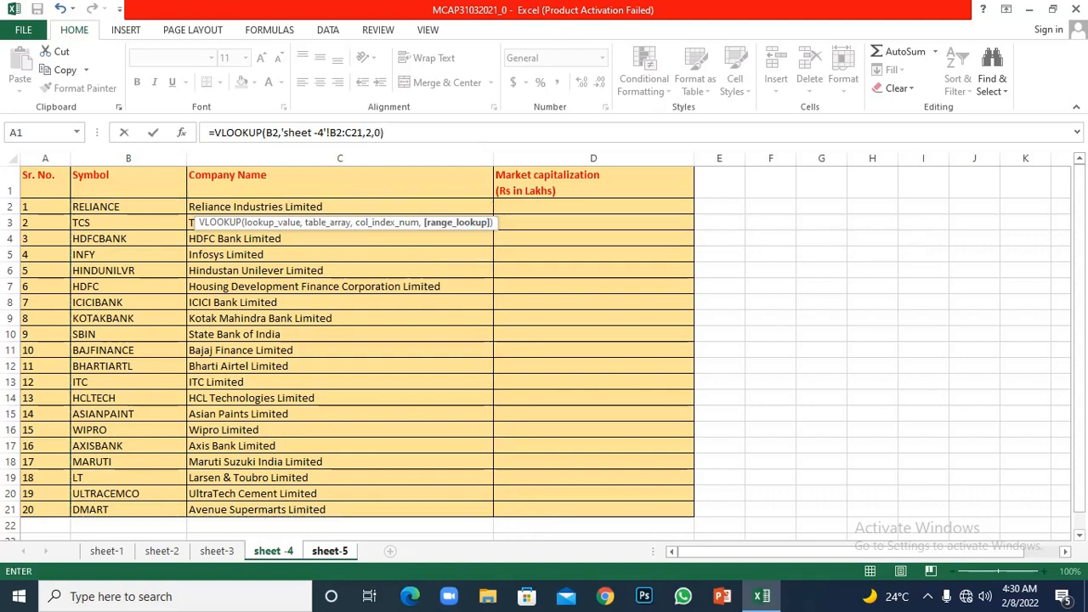
{"action": "key", "text": "Return"}
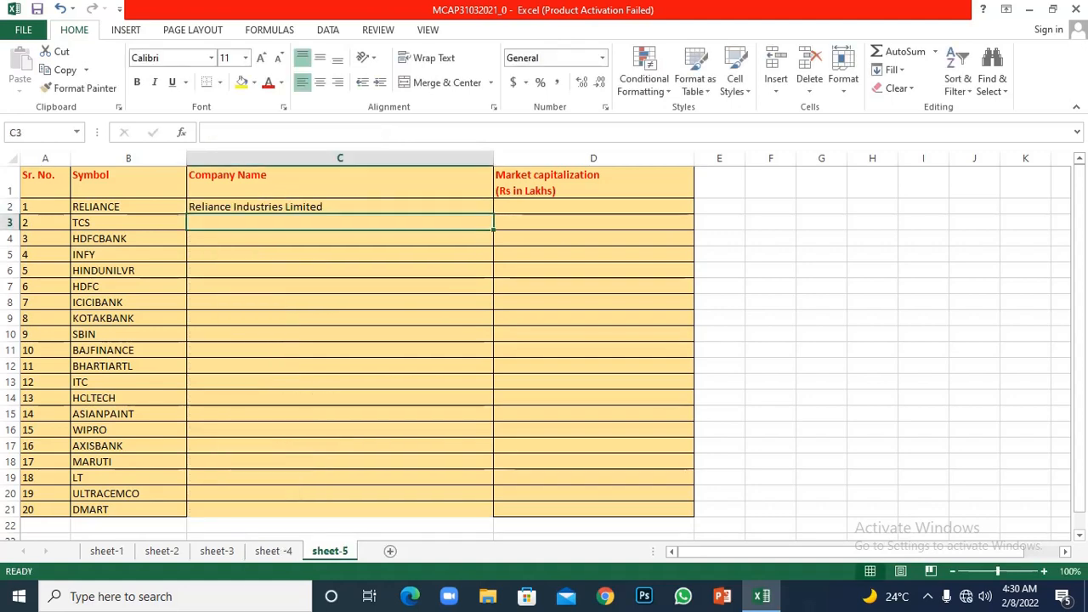
- Fill the relative-reference VLOOKUP formula from C2 on sheet-5 down to C21
{"action": "left_click", "coordinate": [162, 551]}
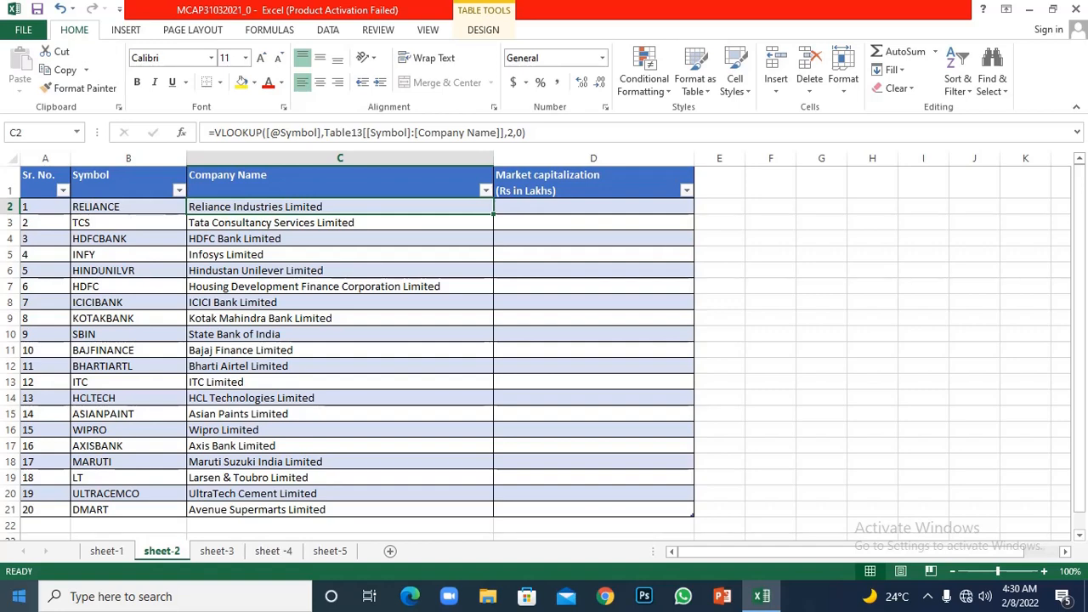
{"action": "left_click", "coordinate": [273, 552]}
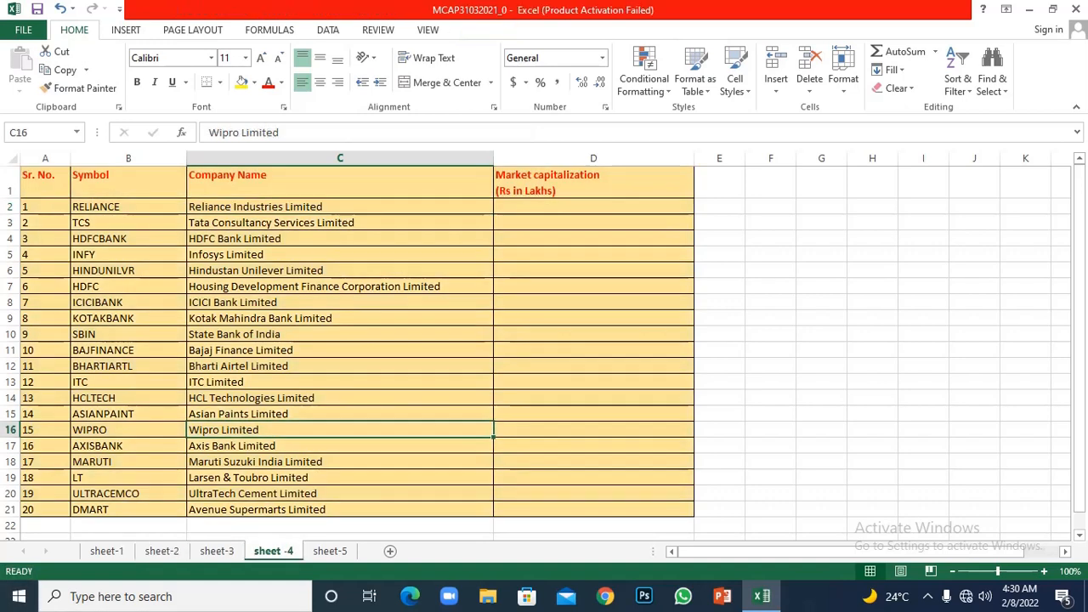
{"action": "left_click", "coordinate": [330, 551]}
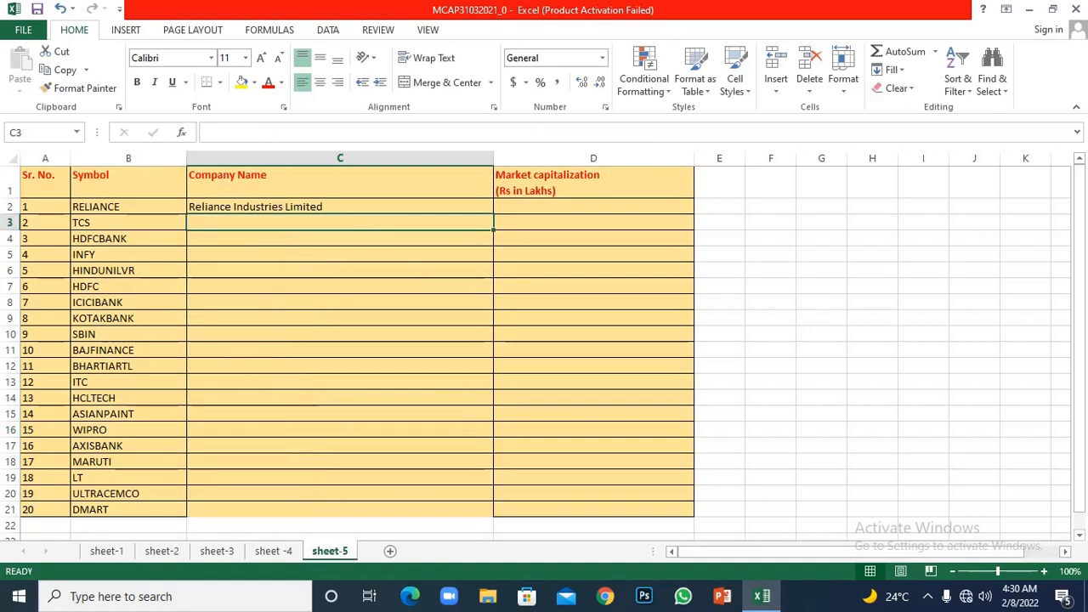
{"action": "left_click", "coordinate": [340, 381]}
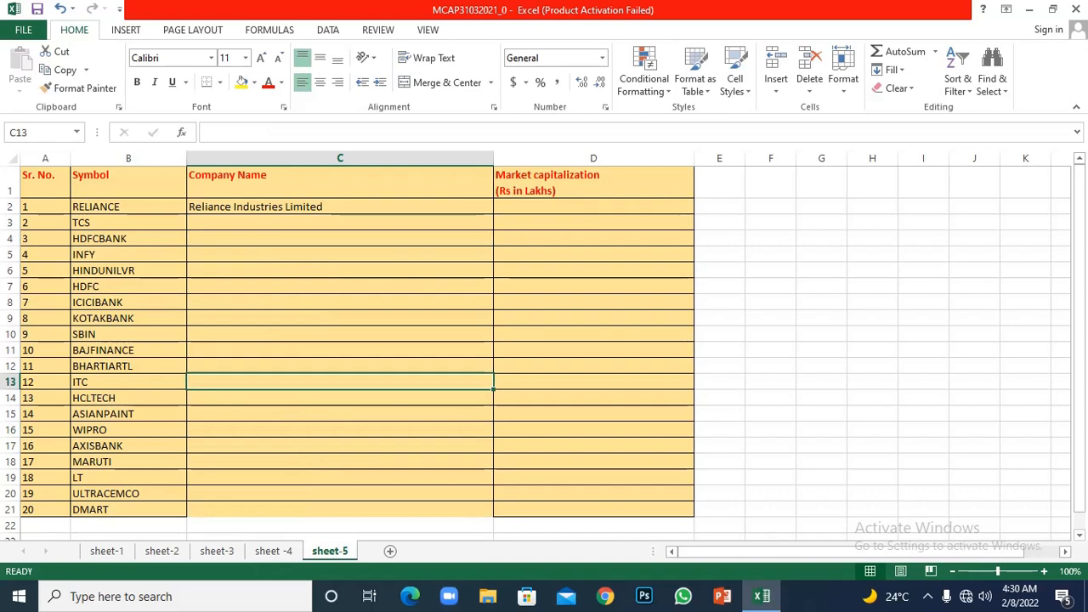
{"action": "left_click", "coordinate": [340, 206]}
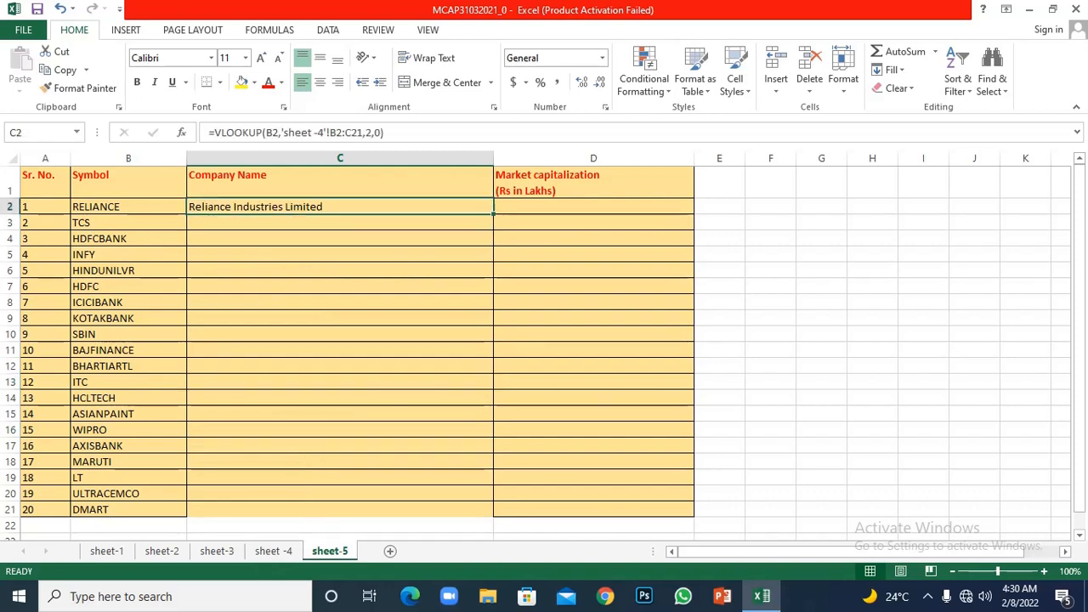
{"action": "double_click", "coordinate": [493, 213]}
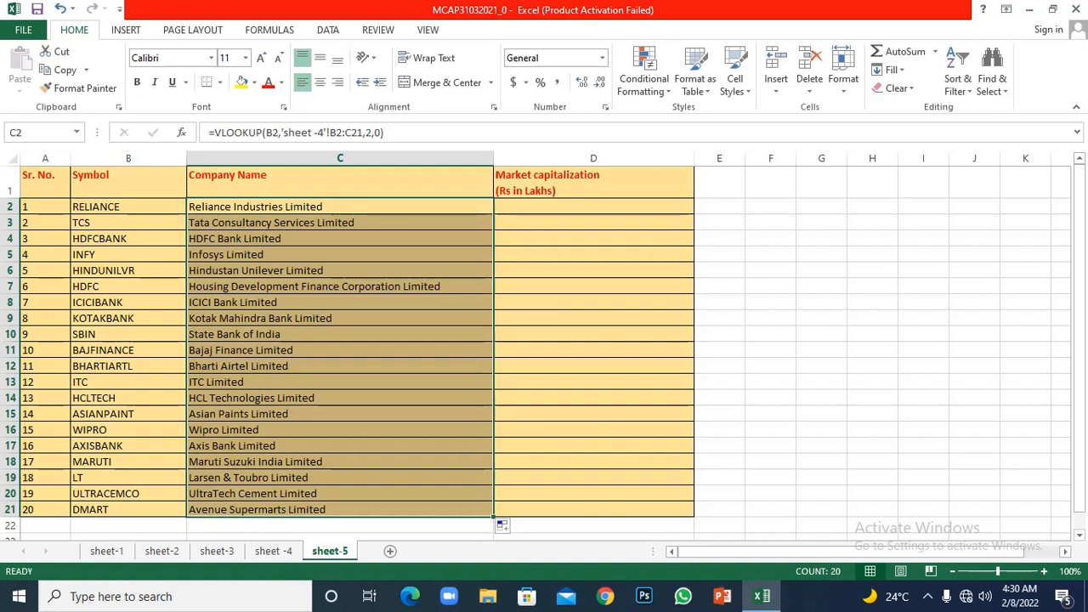
- Make the table array in C6's VLOOKUP formula absolute as $B$6:$C$25
{"action": "left_click", "coordinate": [340, 270]}
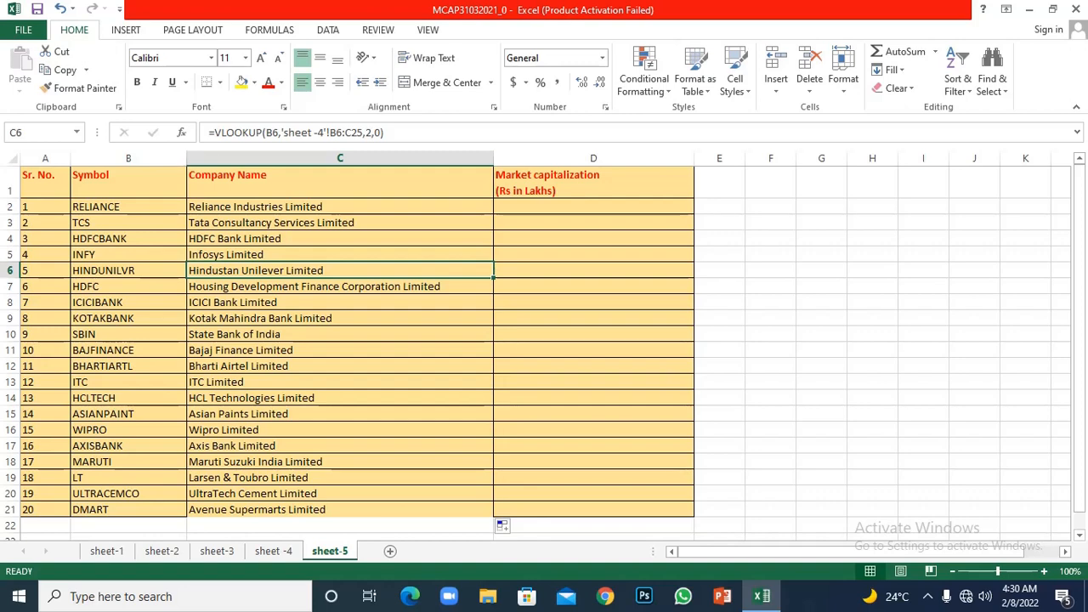
{"action": "left_click", "coordinate": [339, 135]}
{"action": "left_click", "coordinate": [330, 133]}
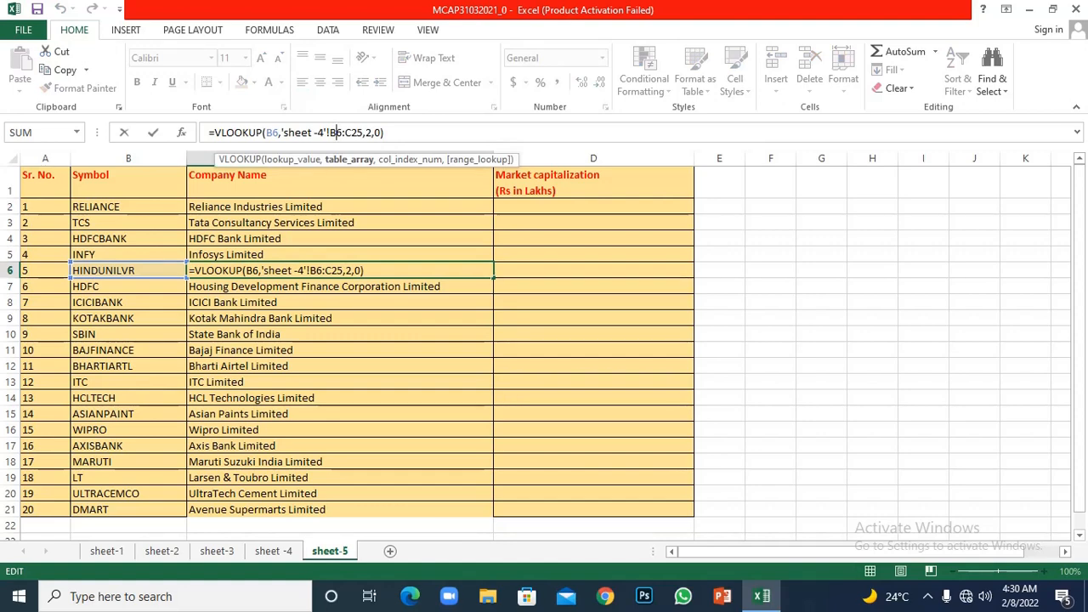
{"action": "key", "text": "F4"}
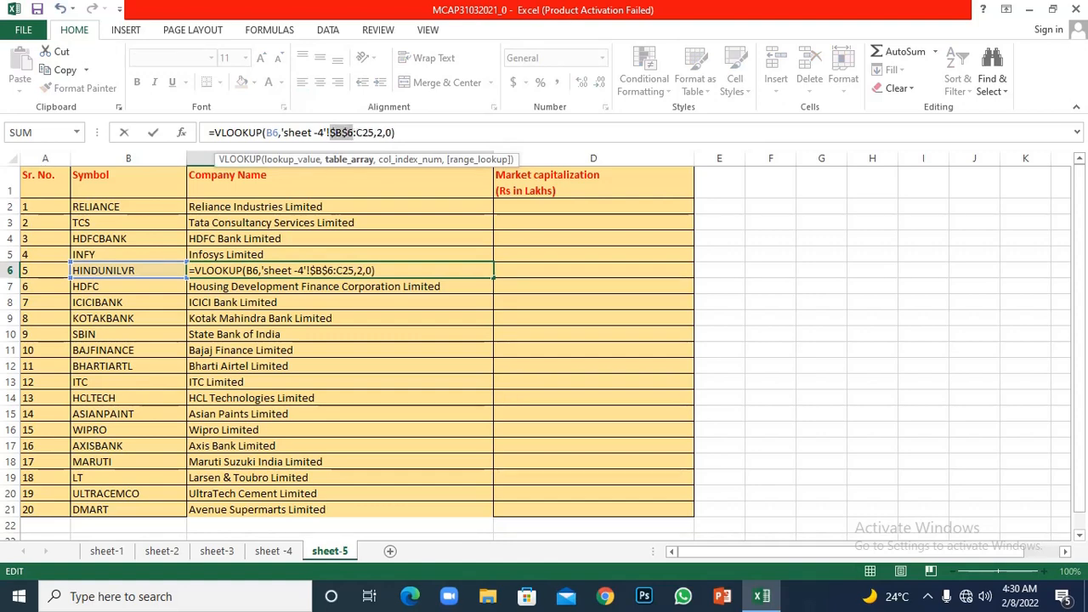
{"action": "left_click", "coordinate": [363, 133]}
{"action": "key", "text": "F4"}
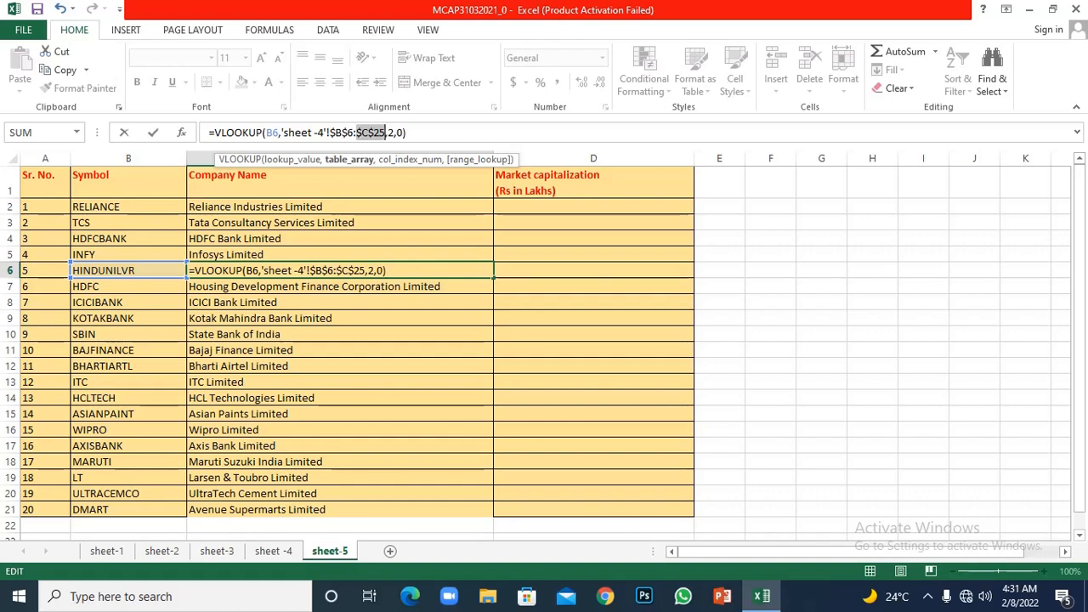
{"action": "key", "text": "Return"}
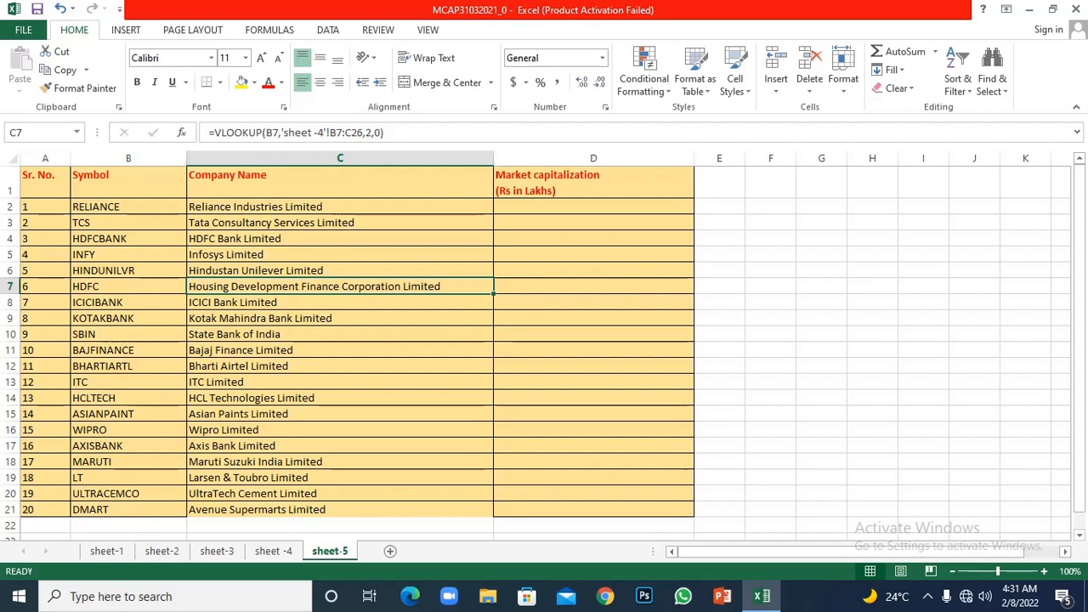
- Make the table array in C2's VLOOKUP formula absolute as $B$2:$C$21
{"action": "left_click", "coordinate": [340, 206]}
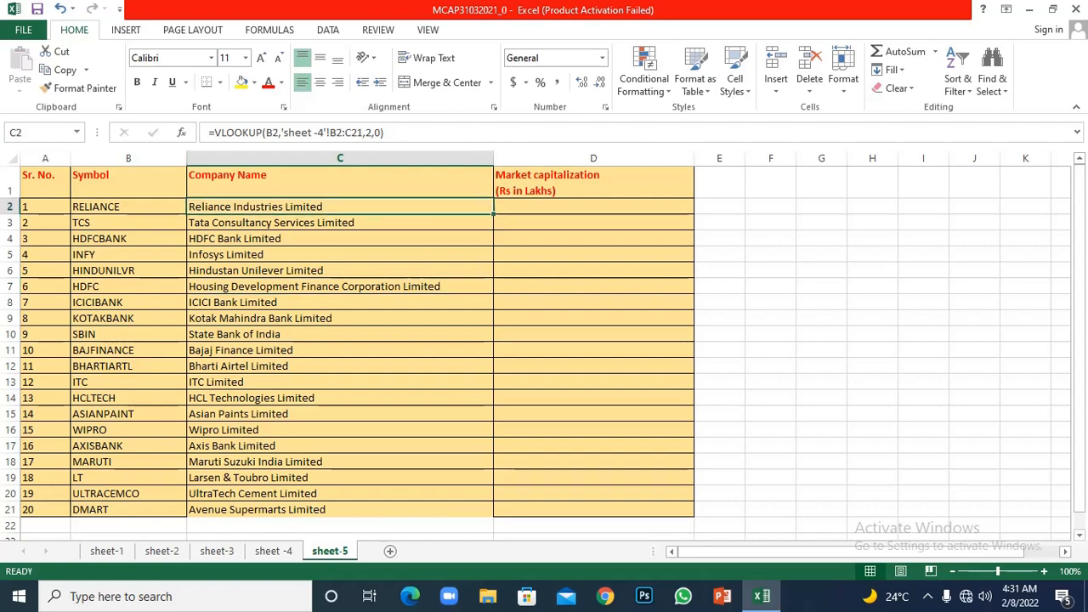
{"action": "left_click", "coordinate": [336, 133]}
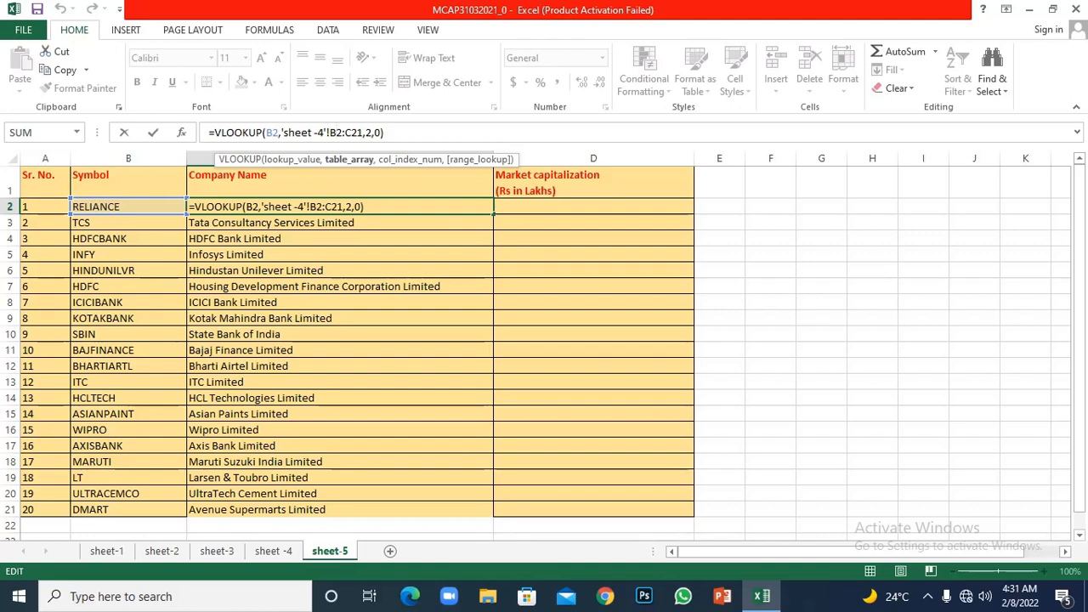
{"action": "key", "text": "F4"}
{"action": "key", "text": "Right"}
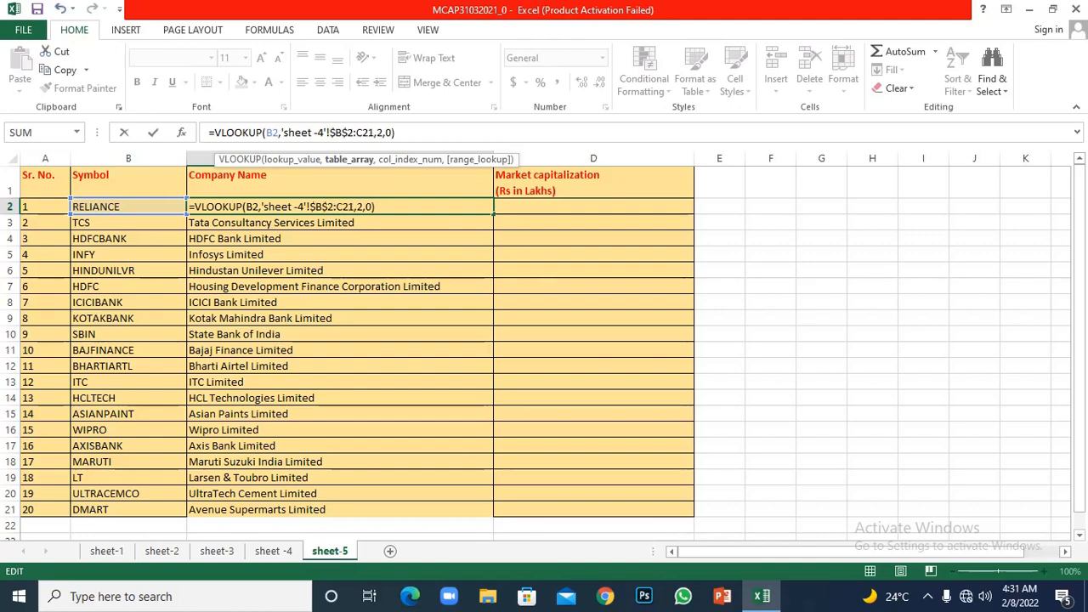
{"action": "key", "text": "F4"}
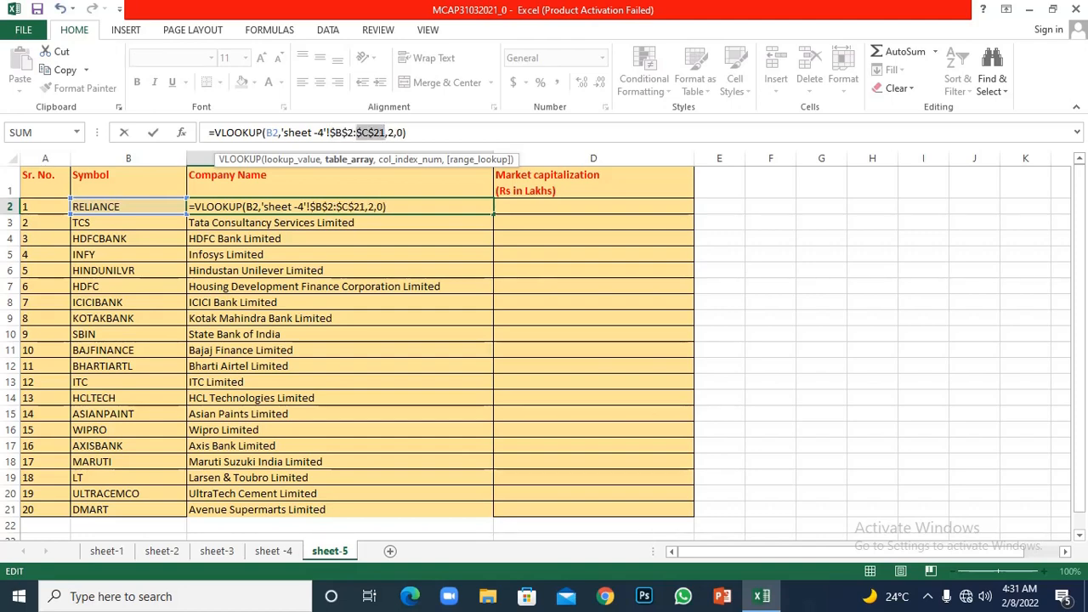
{"action": "key", "text": "Return"}
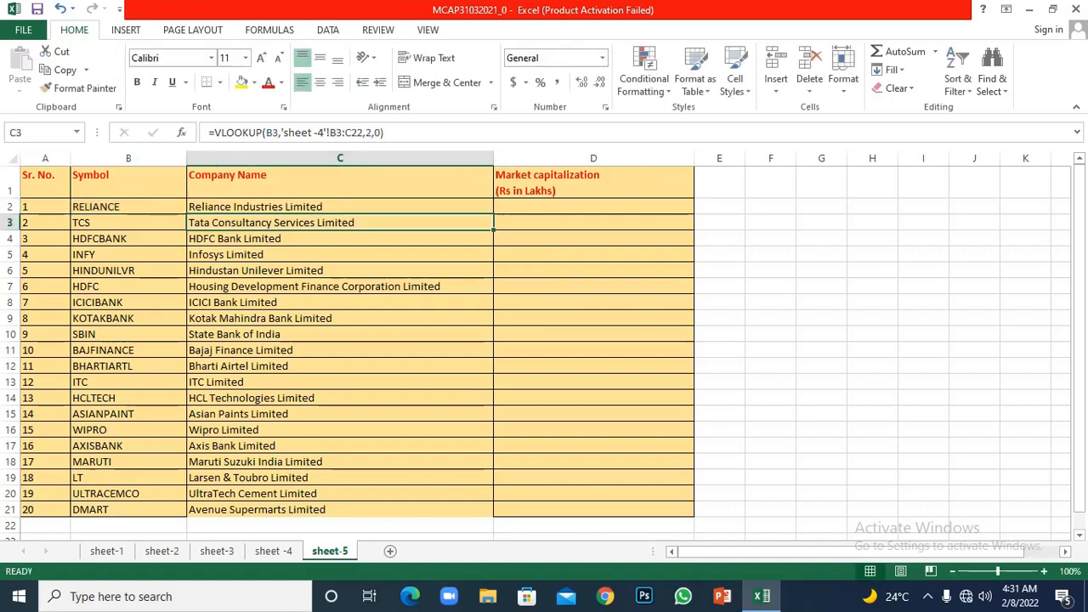
- Fill the absolute-range VLOOKUP formula from C2 down to C21 and check the copied formulas in the lower rows
{"action": "left_click", "coordinate": [340, 206]}
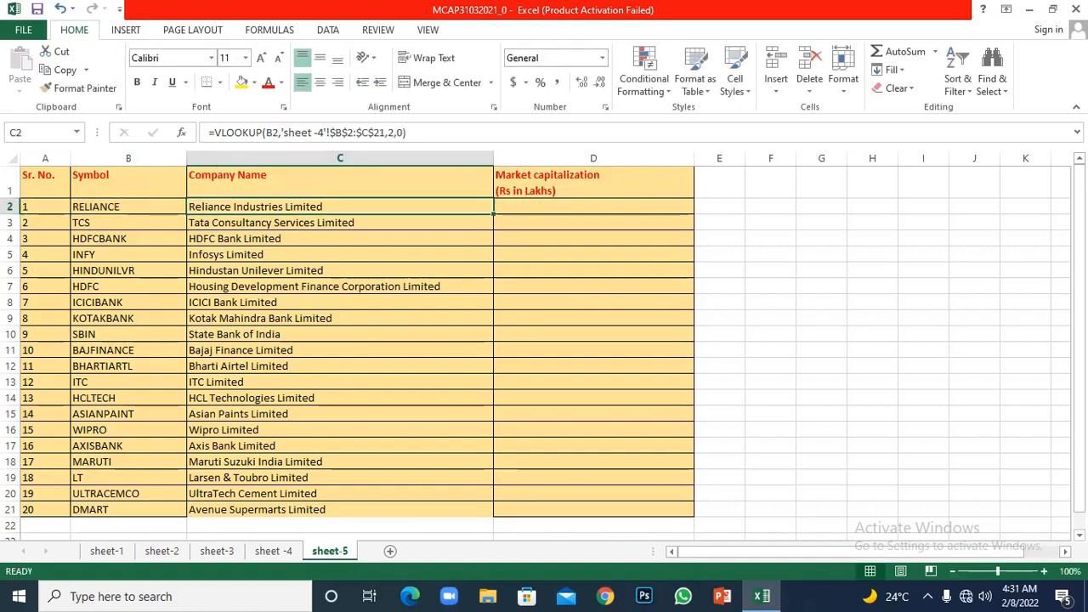
{"action": "double_click", "coordinate": [493, 214]}
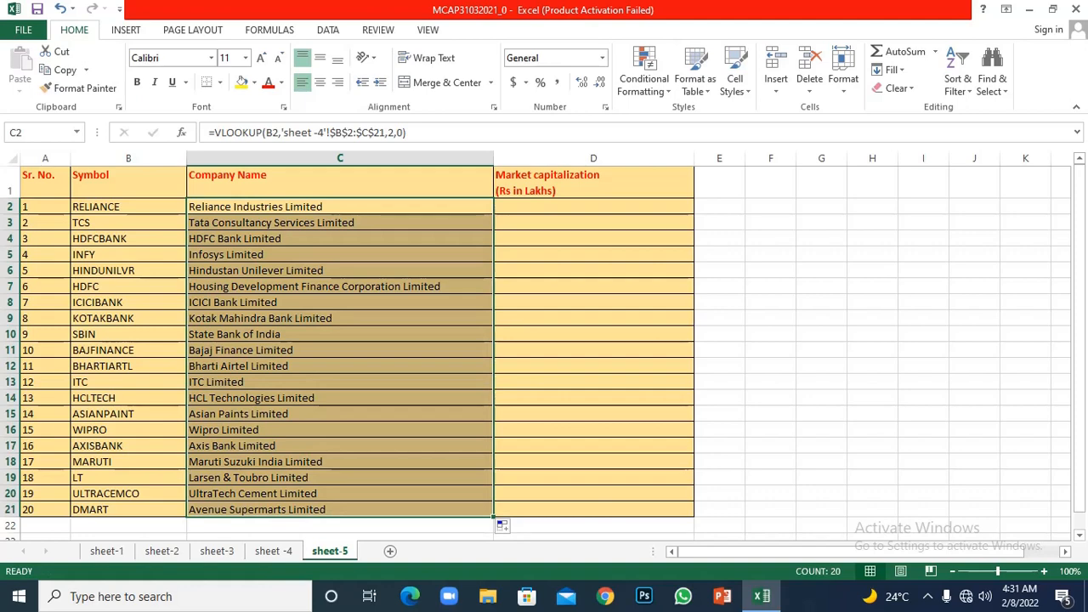
{"action": "left_click", "coordinate": [340, 382]}
{"action": "left_click", "coordinate": [340, 462]}
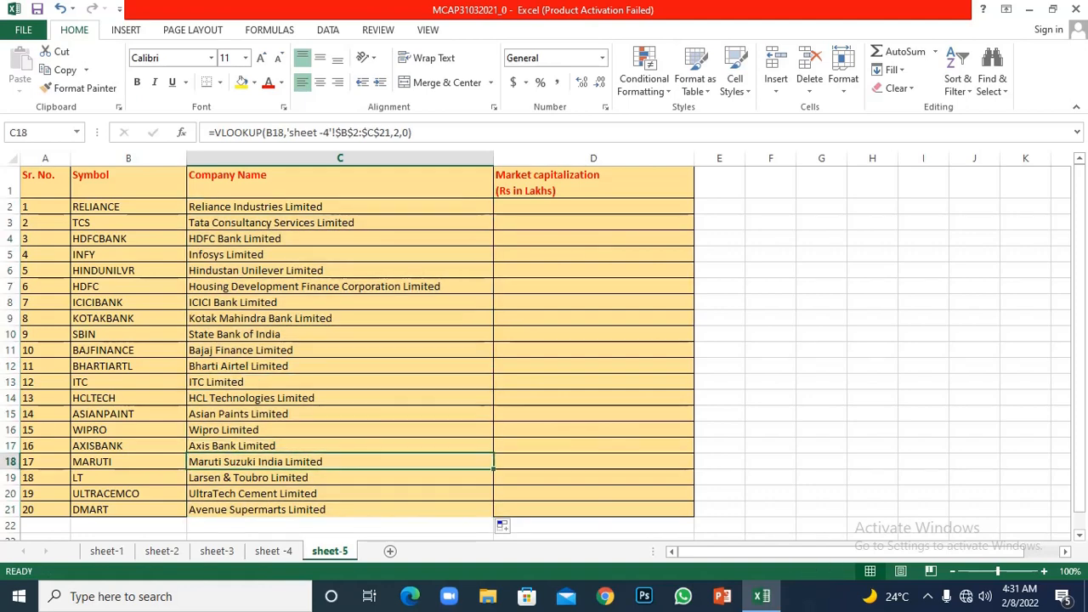
{"action": "left_click", "coordinate": [340, 493]}
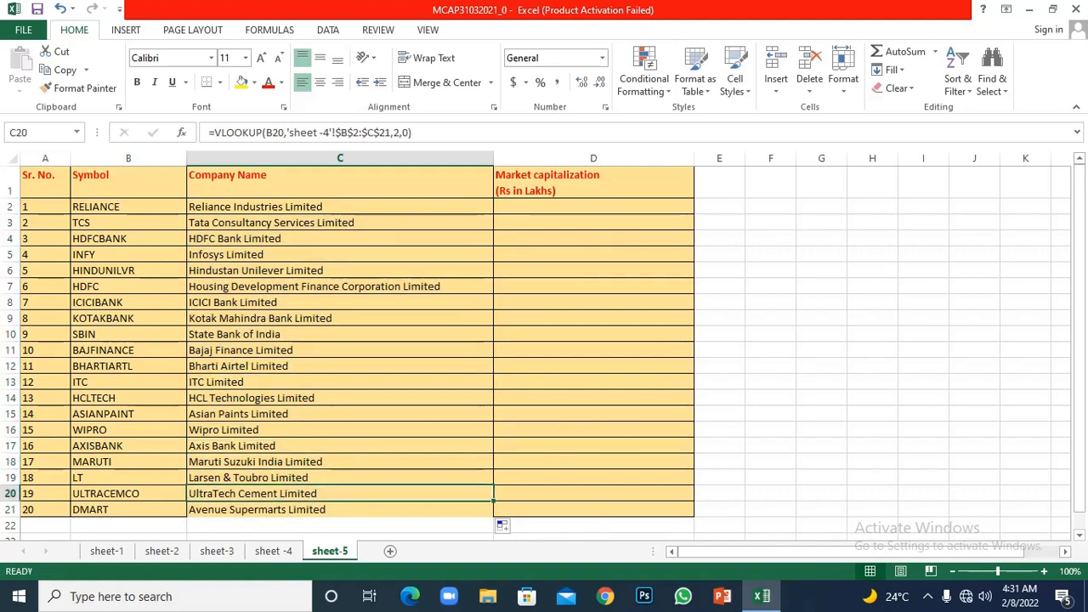
{"action": "left_click", "coordinate": [340, 509]}
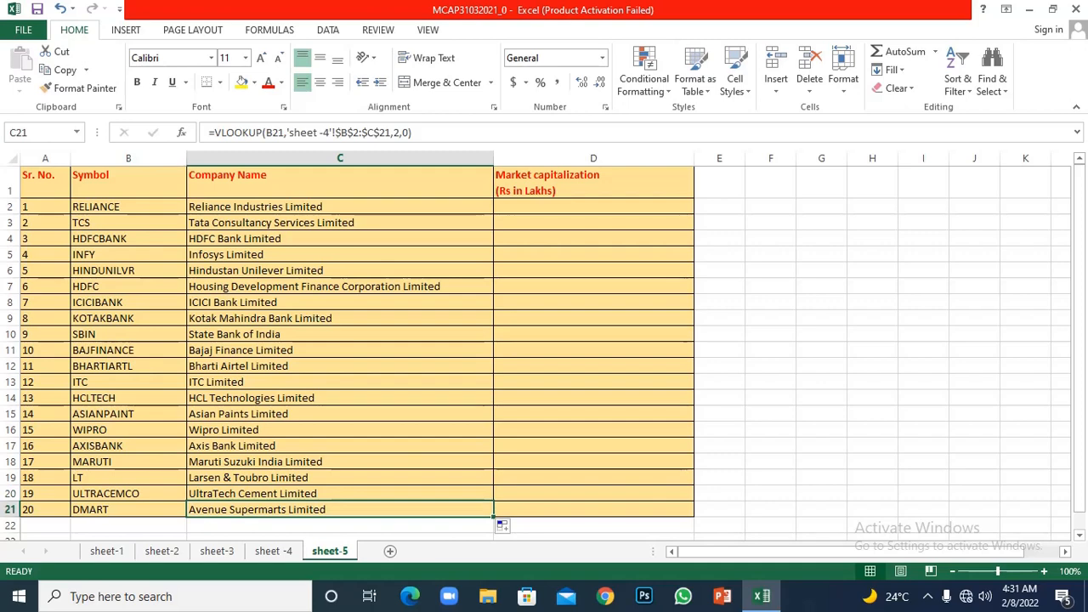